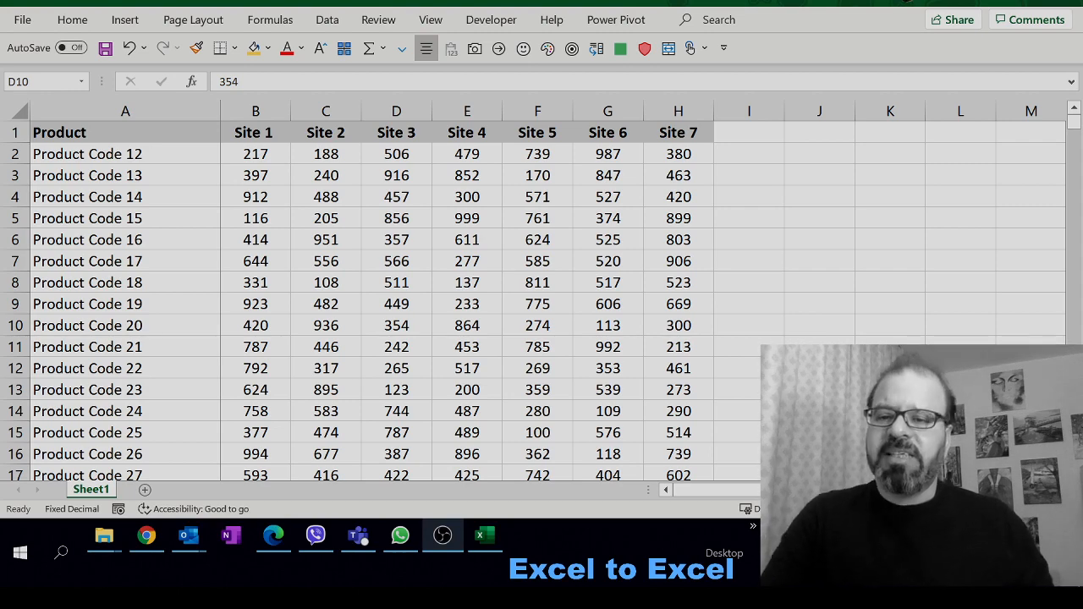
drag(267, 157, 661, 455)
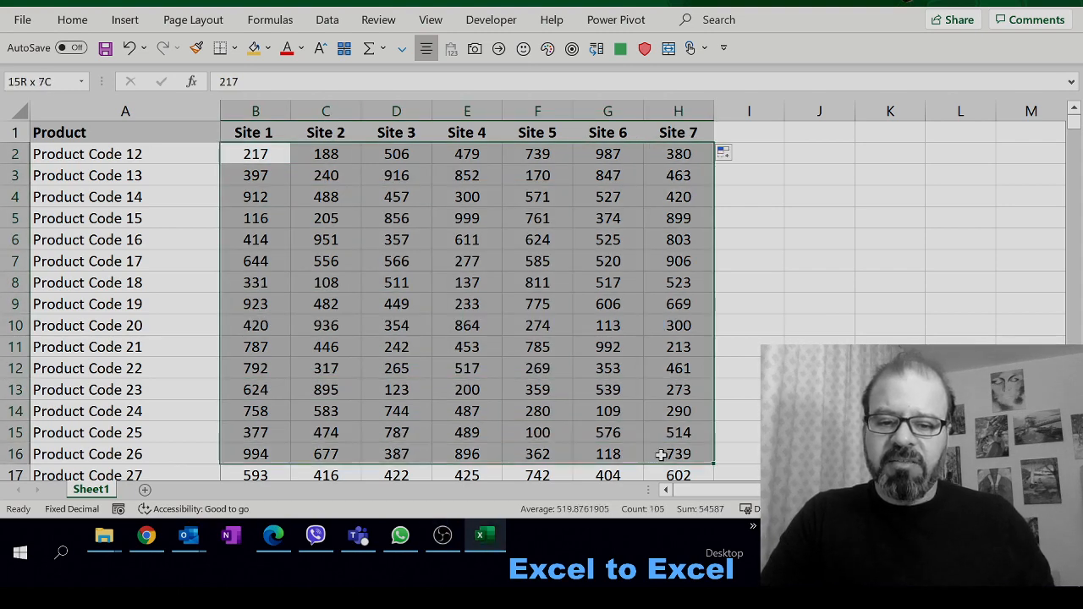
click(252, 48)
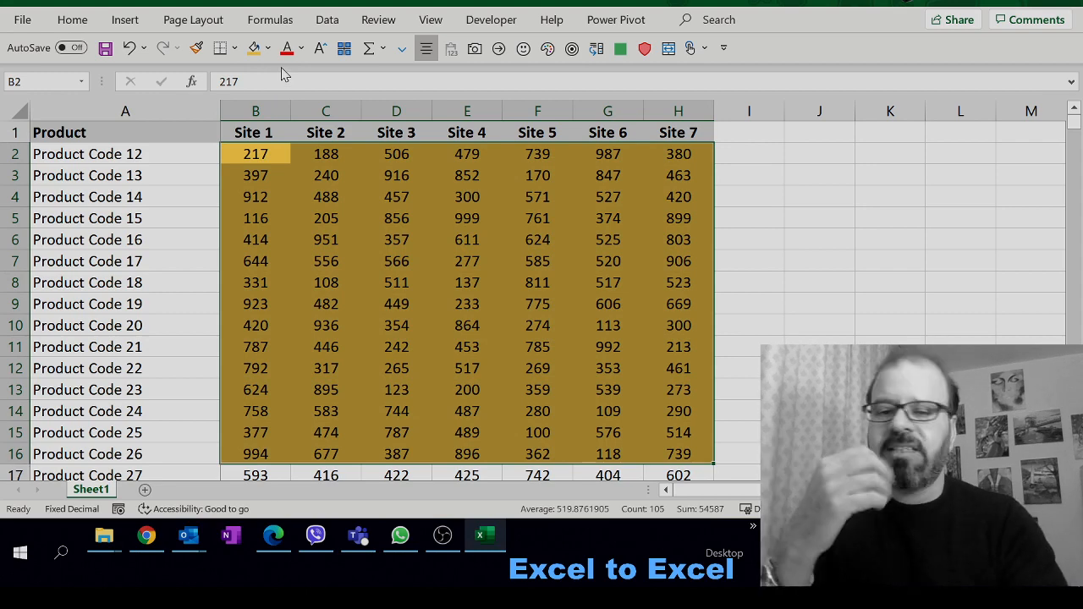
key(ctrl+z)
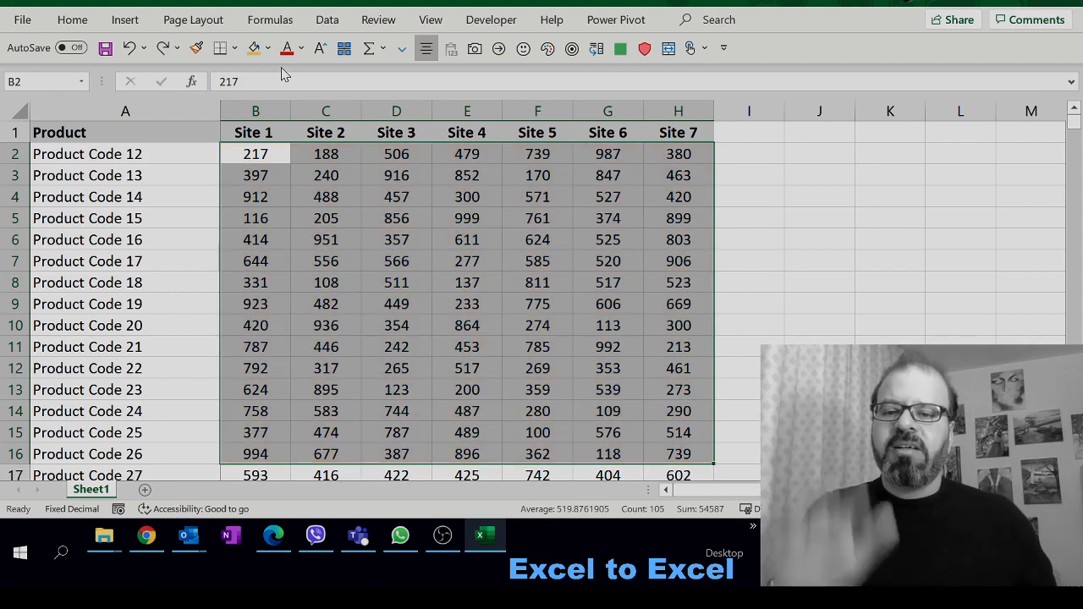
Step: Fill the header row cells A1:H1, from Product to Site 7, with the gold colour
click(245, 175)
drag(194, 140, 678, 134)
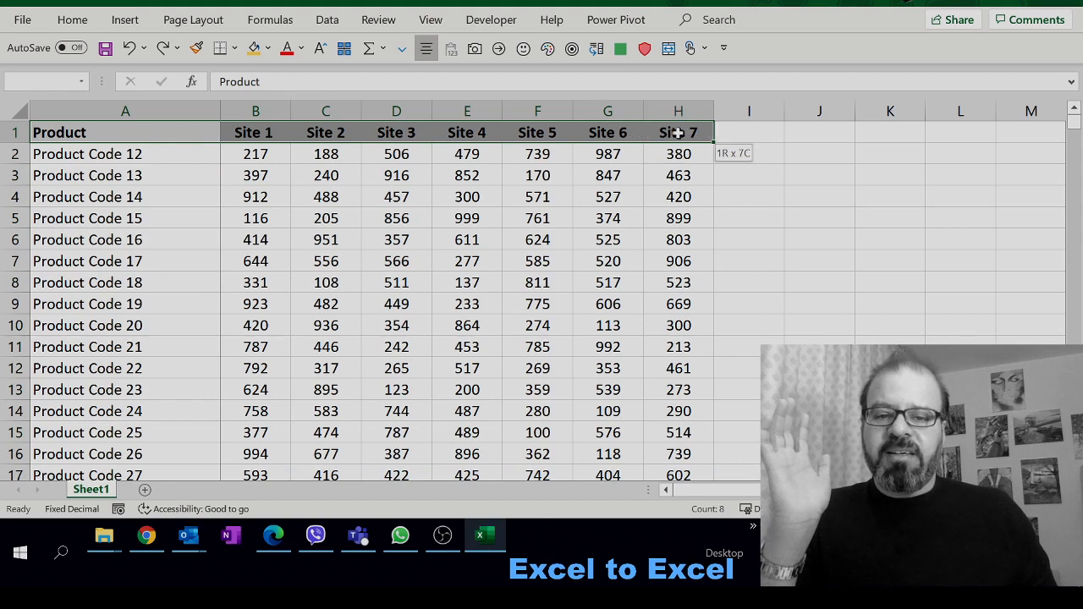
click(253, 48)
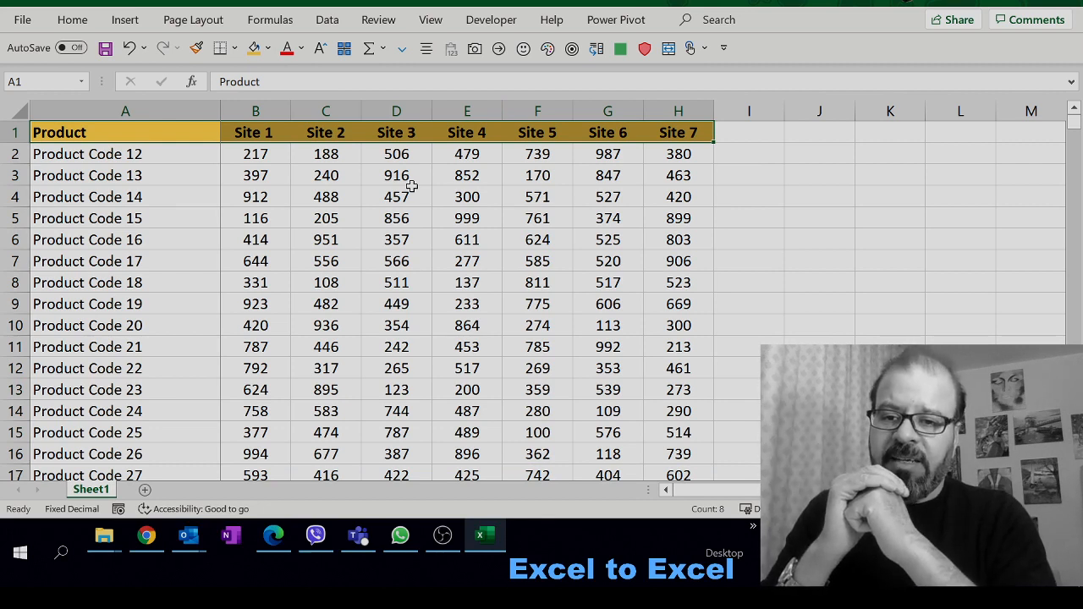
click(325, 234)
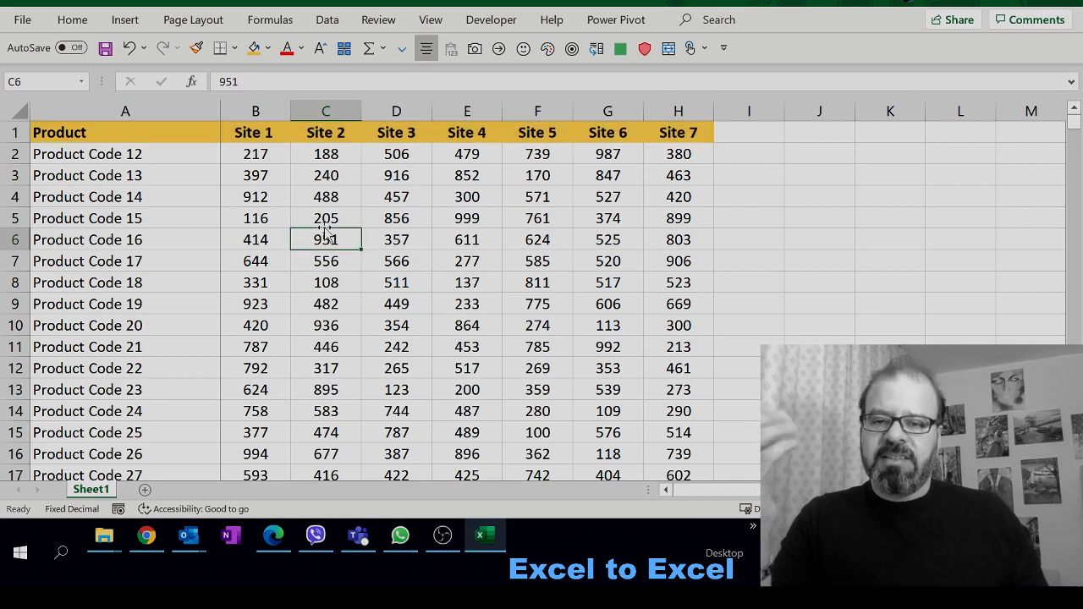
click(274, 137)
click(323, 140)
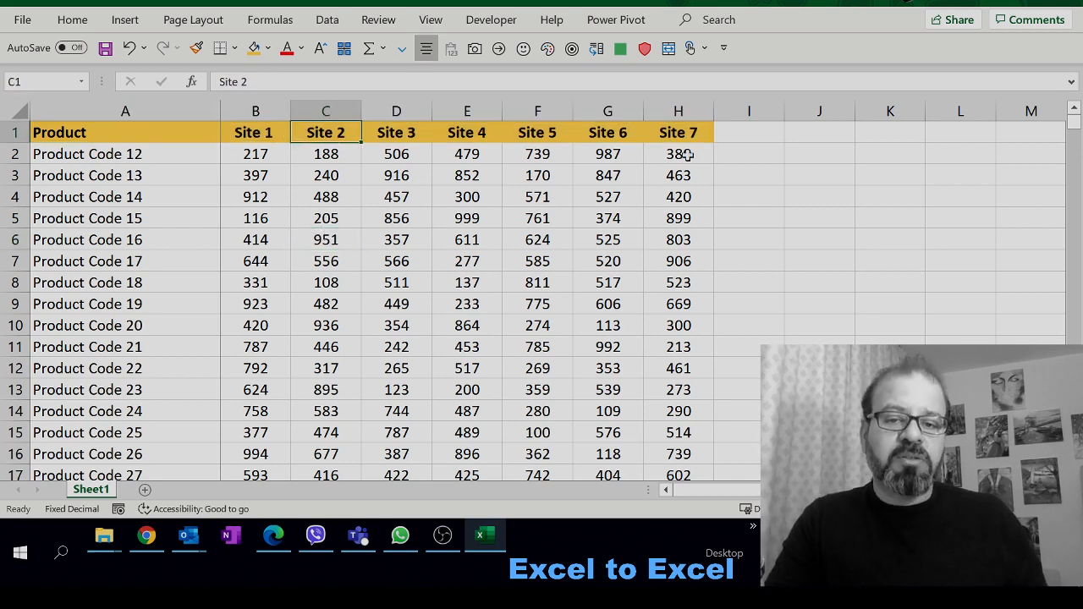
click(678, 141)
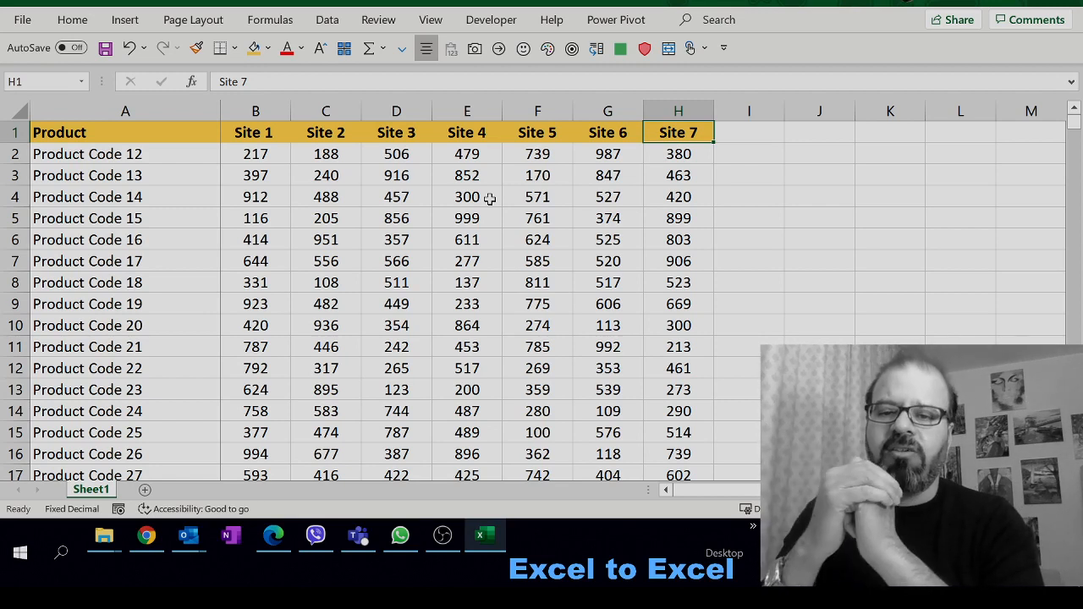
Step: Highlight the Product Code 220 cell, A210, with the gold fill
click(328, 218)
scroll(339, 273, down, 20)
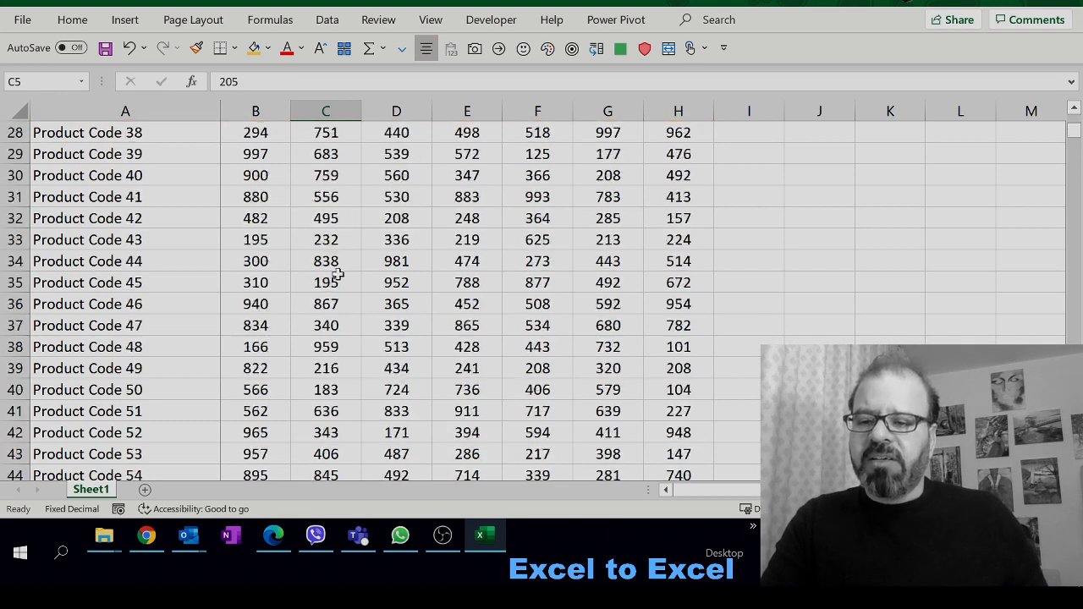
scroll(358, 378, down, 20)
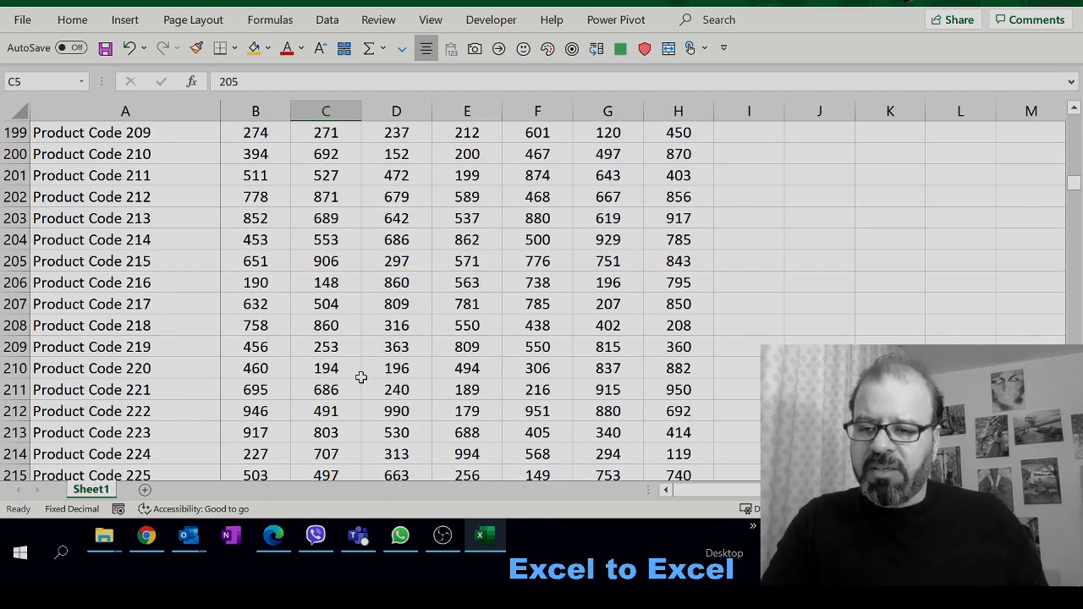
drag(201, 368, 615, 357)
click(190, 366)
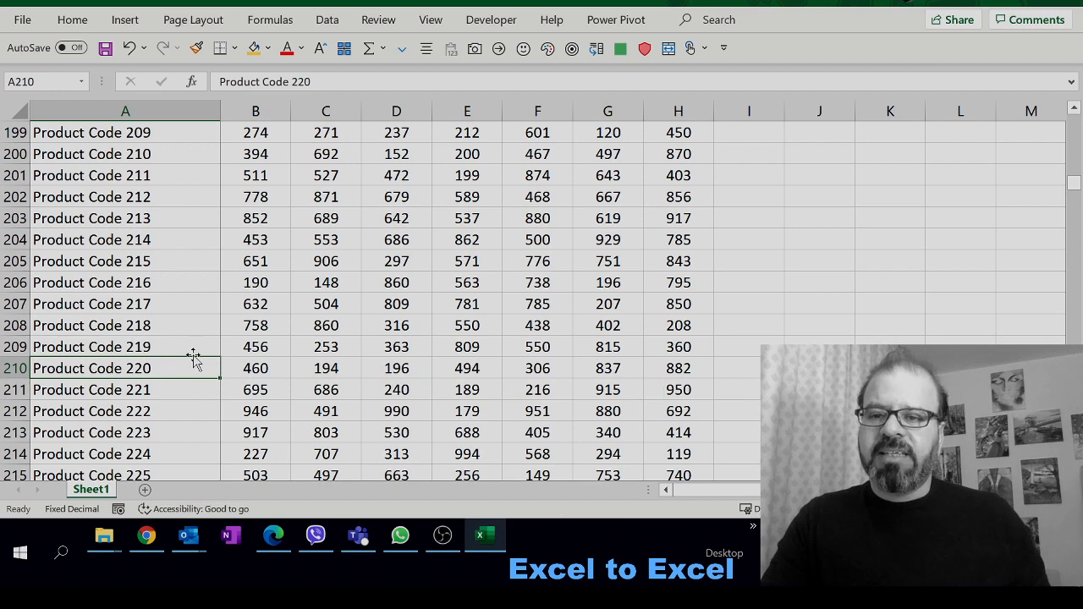
click(252, 55)
Step: Examine the seven site values in the Product Code 220 row, B210:H210
drag(259, 368, 671, 367)
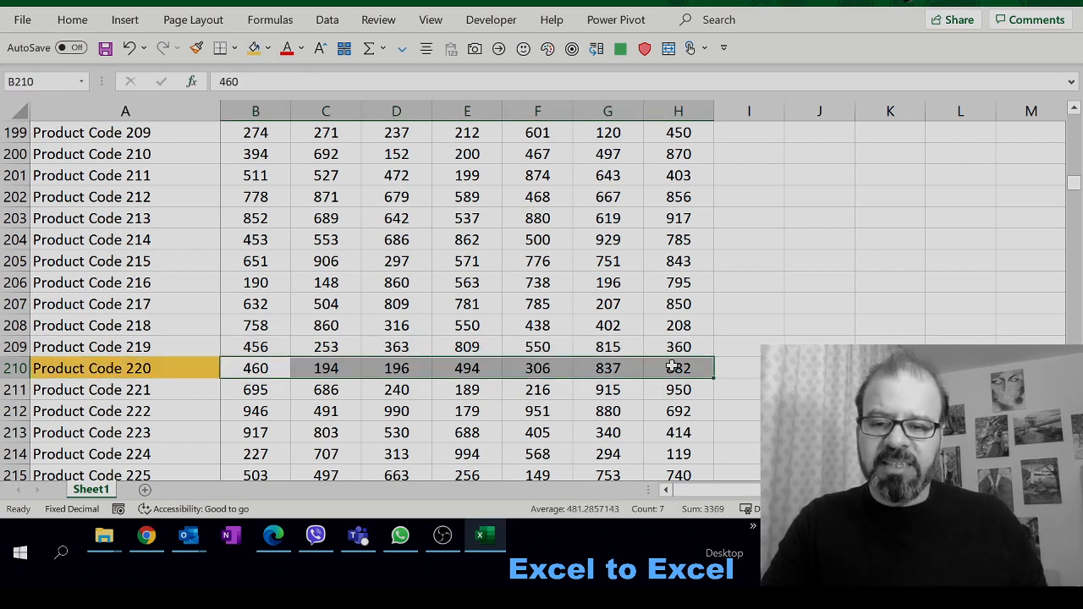
click(265, 368)
click(338, 368)
click(396, 368)
click(523, 364)
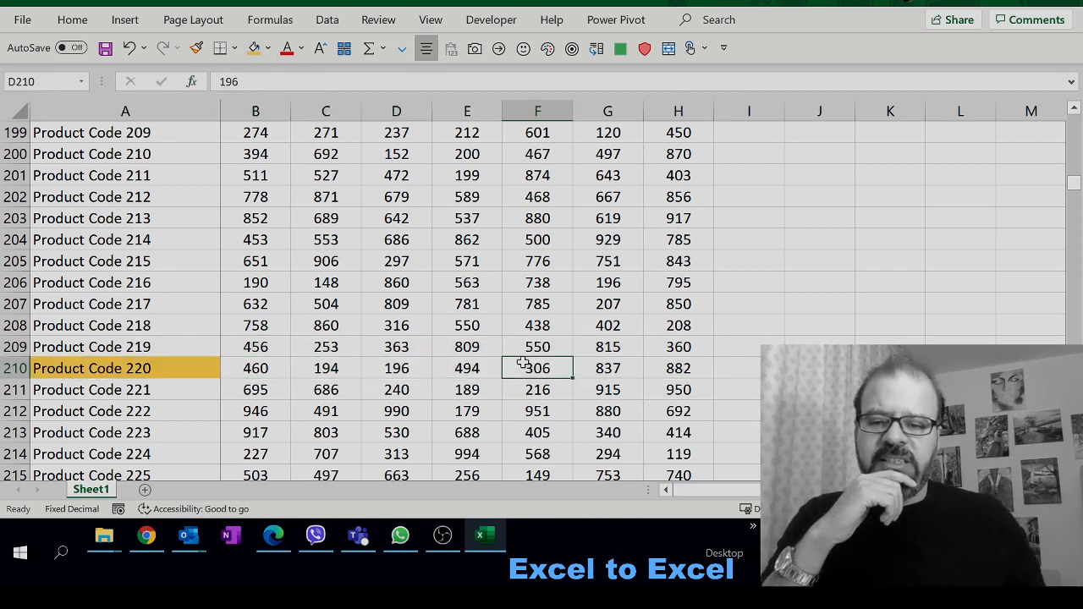
click(664, 367)
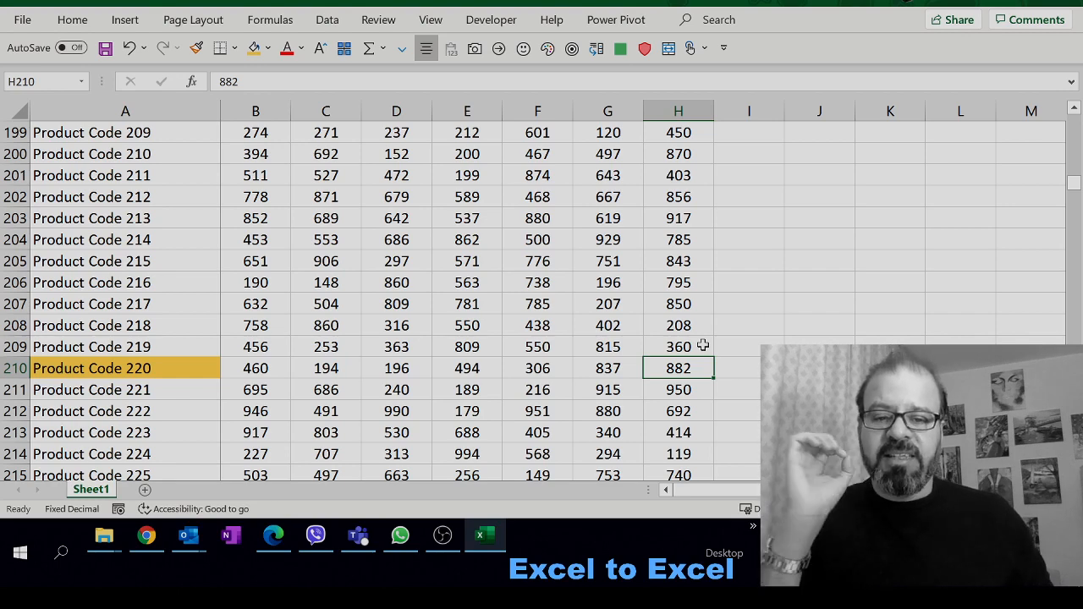
Step: Return to the start of the table and select the first product code in cell A2
scroll(537, 336, up, 9)
click(541, 325)
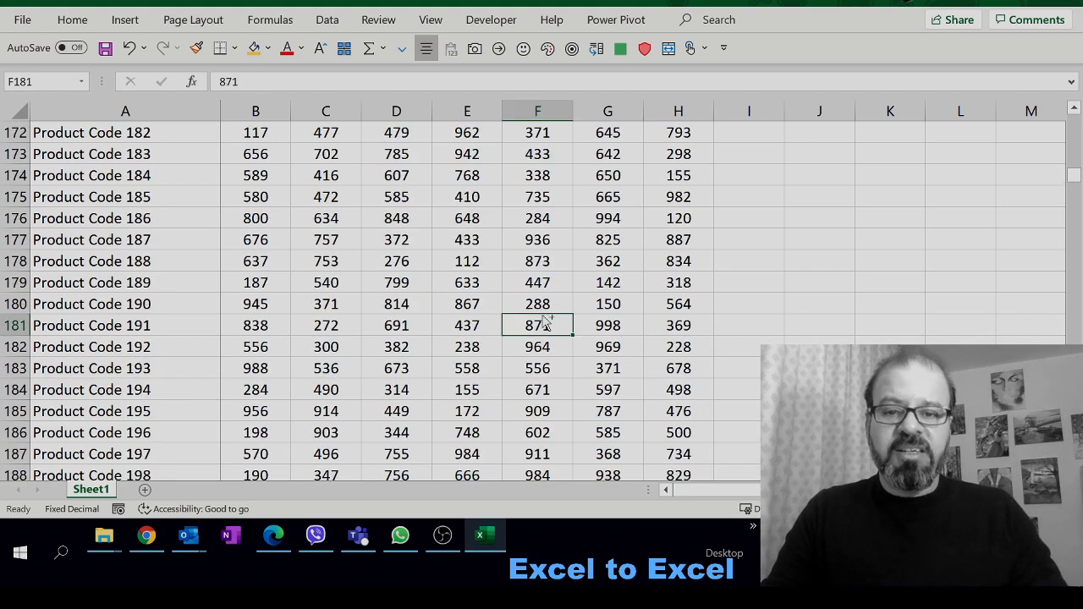
key(ctrl+Up)
click(200, 138)
click(197, 152)
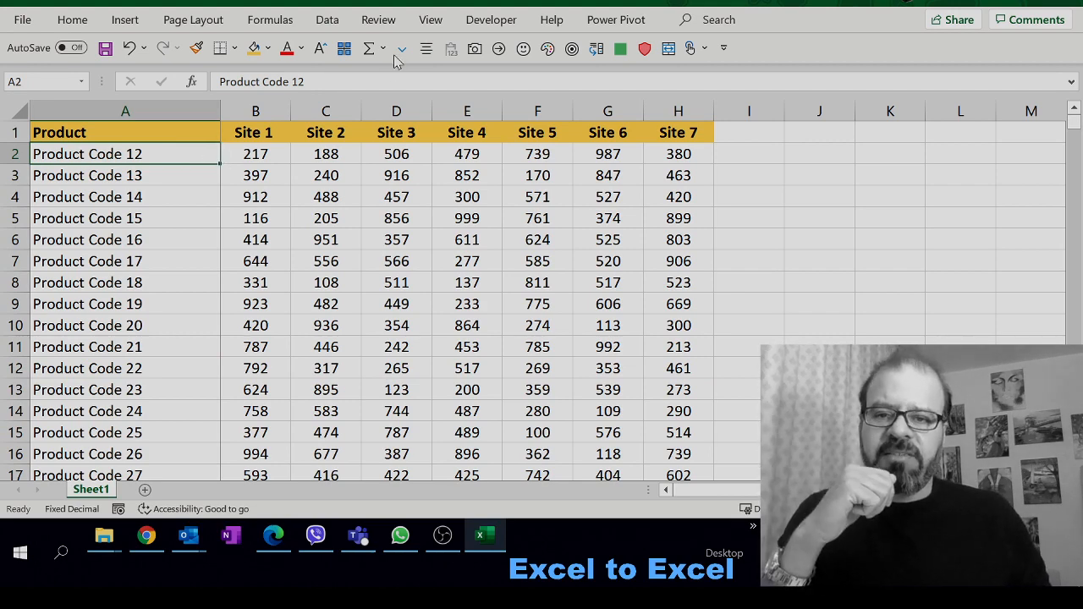
click(430, 24)
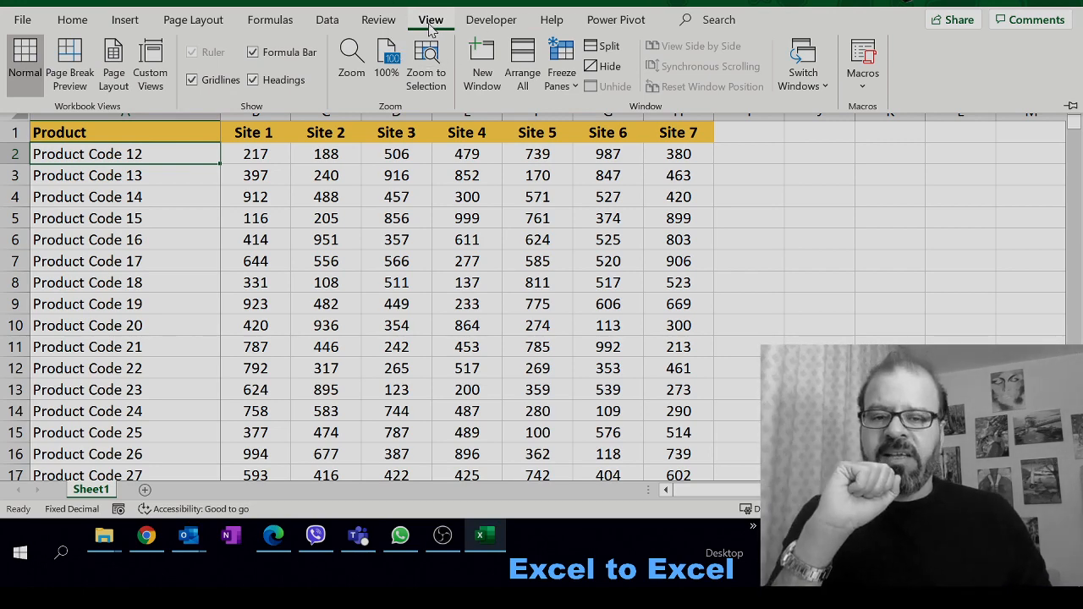
click(430, 22)
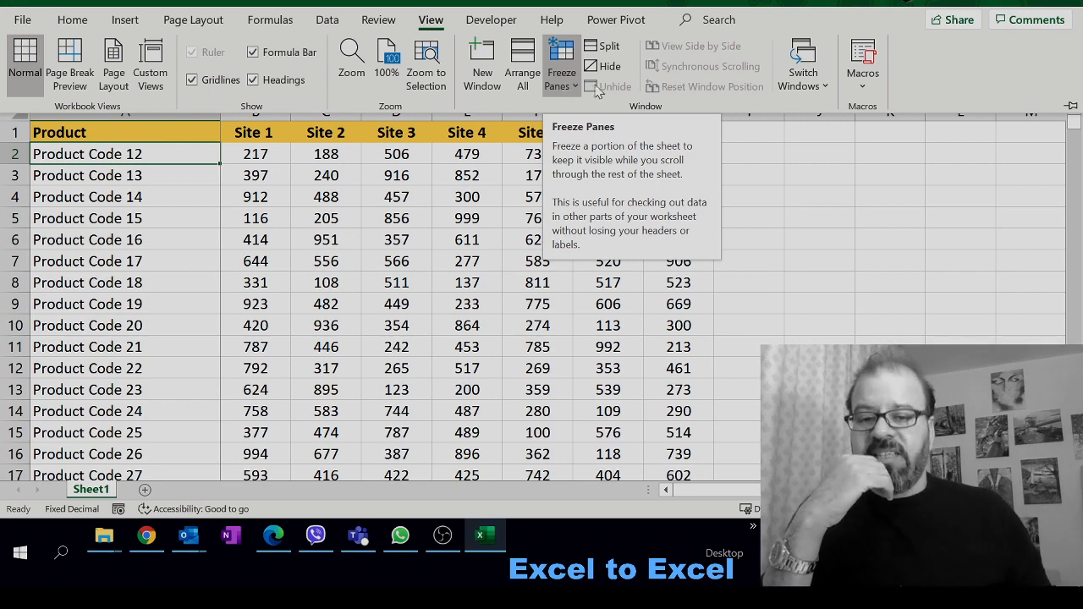
click(439, 205)
scroll(268, 154, down, 3)
scroll(282, 246, up, 3)
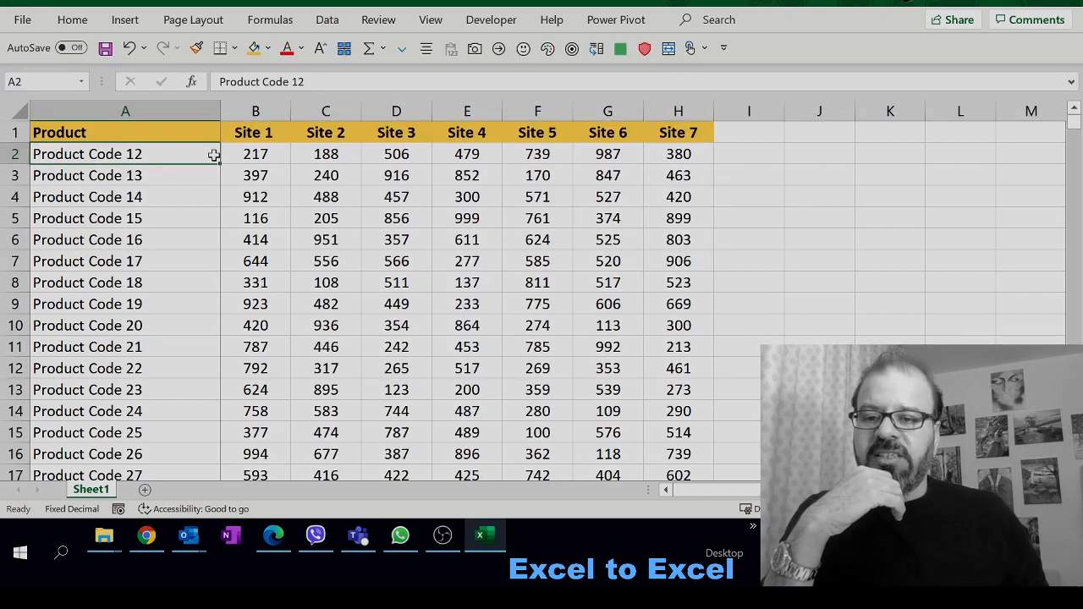
drag(212, 133, 698, 128)
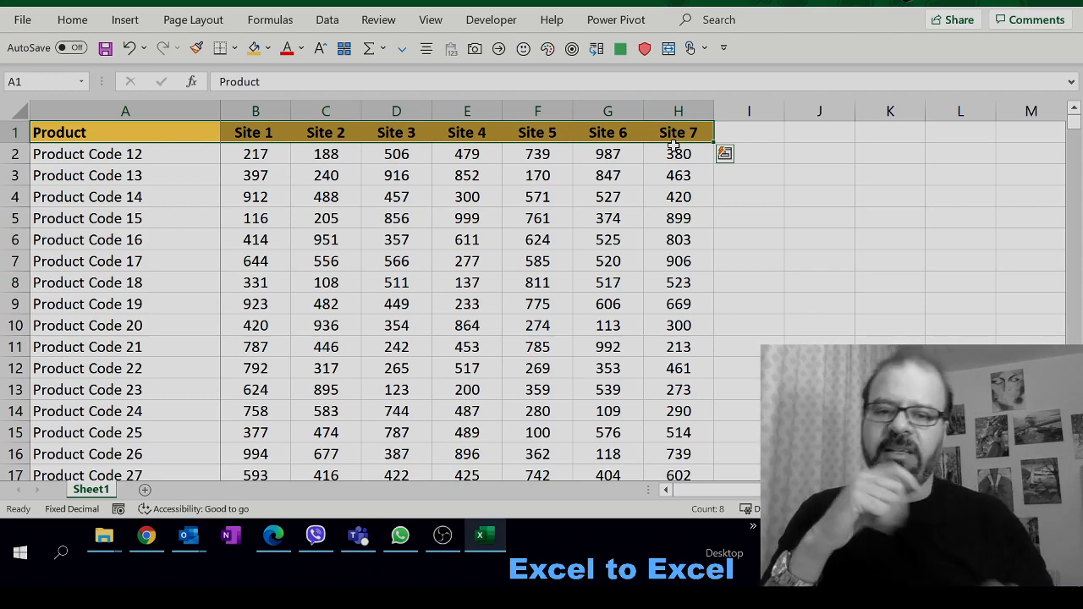
click(562, 203)
click(207, 151)
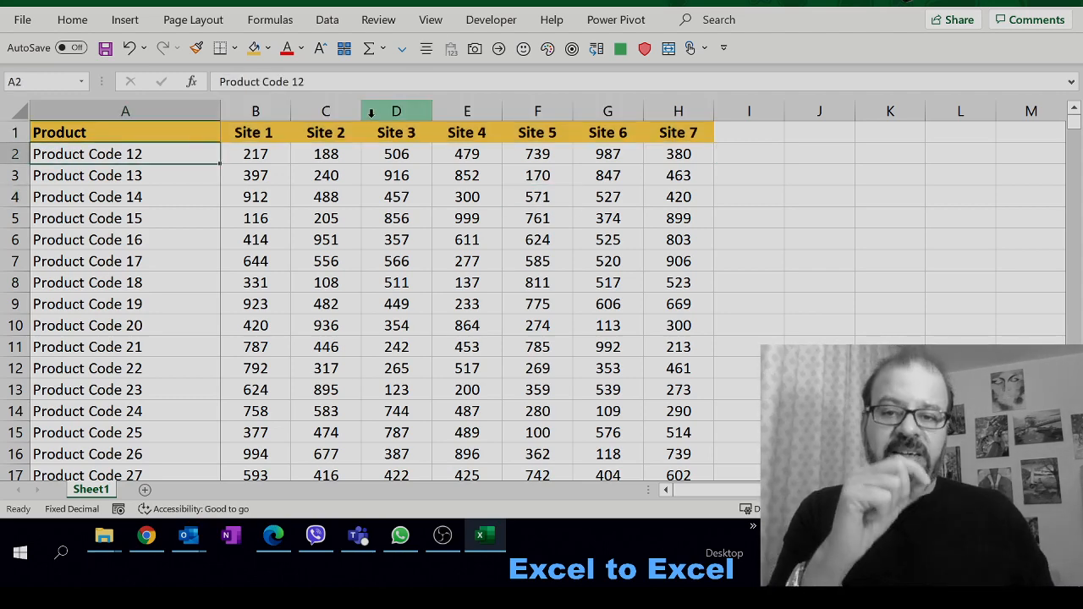
Step: Check whether the header row stays in view while moving down through the product rows and back
scroll(432, 217, down, 6)
scroll(434, 221, up, 6)
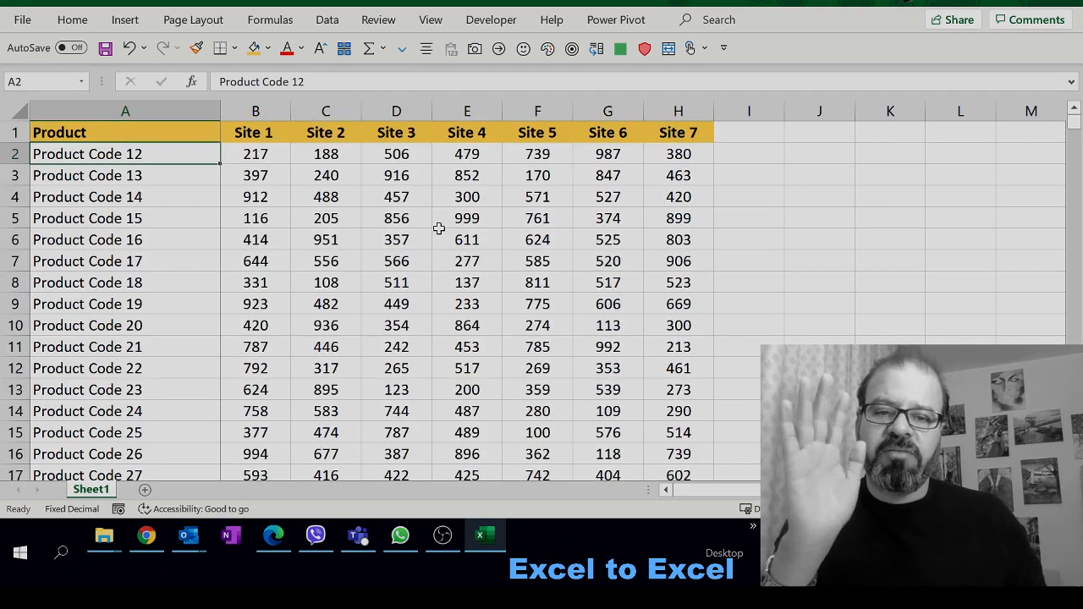
scroll(438, 226, down, 3)
scroll(433, 221, up, 3)
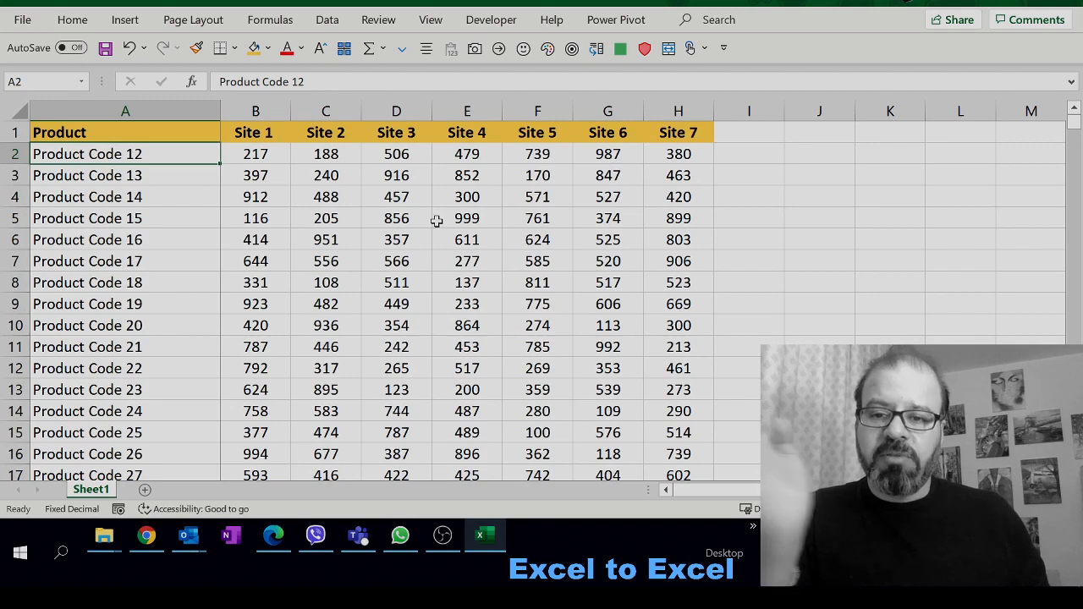
scroll(436, 222, down, 18)
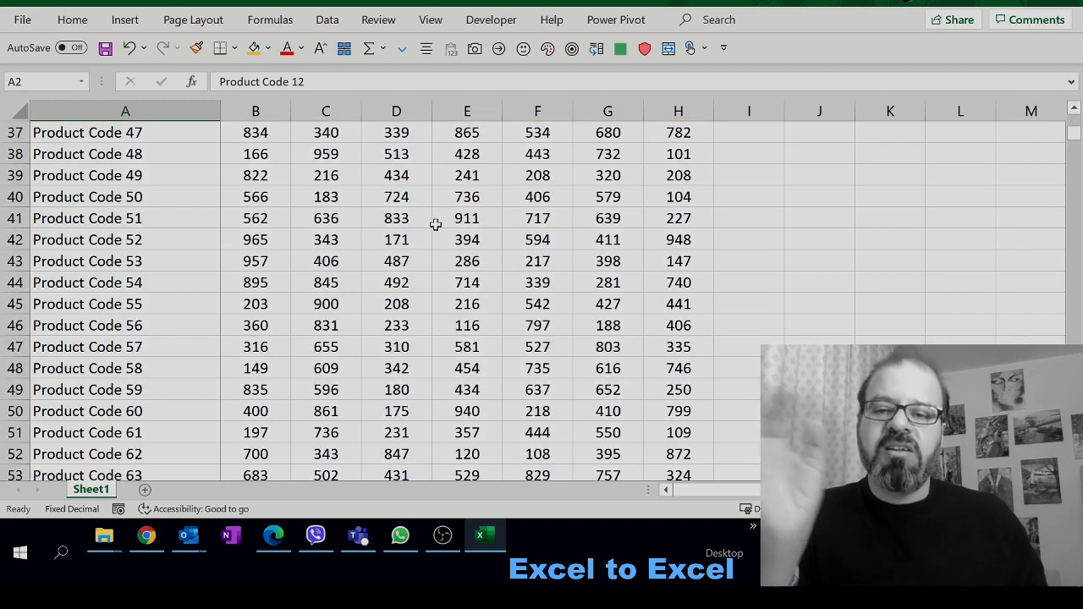
scroll(435, 222, down, 6)
scroll(436, 220, up, 20)
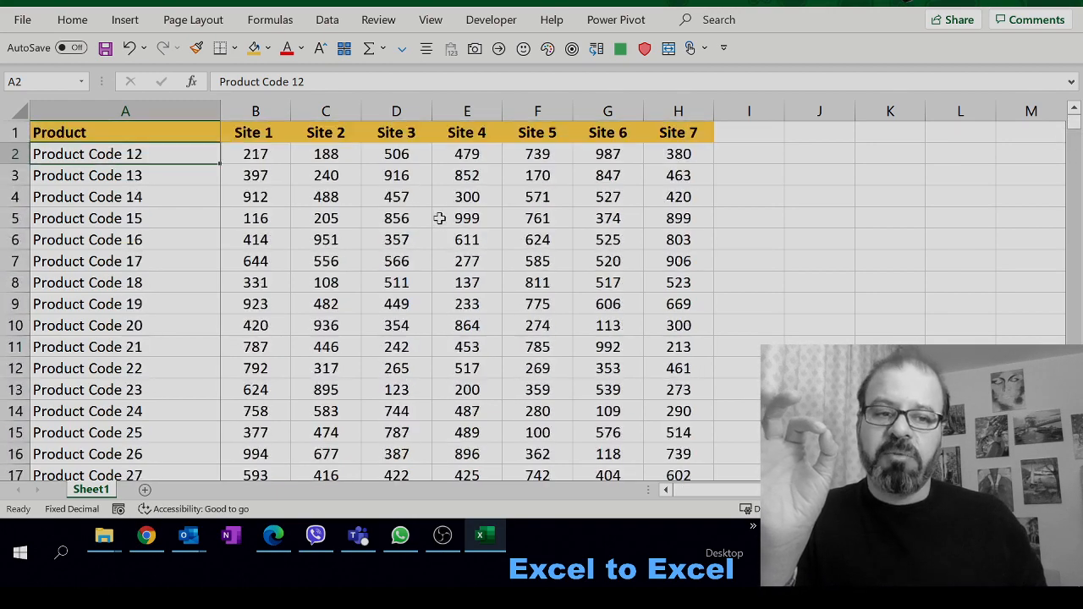
Step: Unfreeze the worksheet's existing panes so all rows and columns can scroll
click(430, 23)
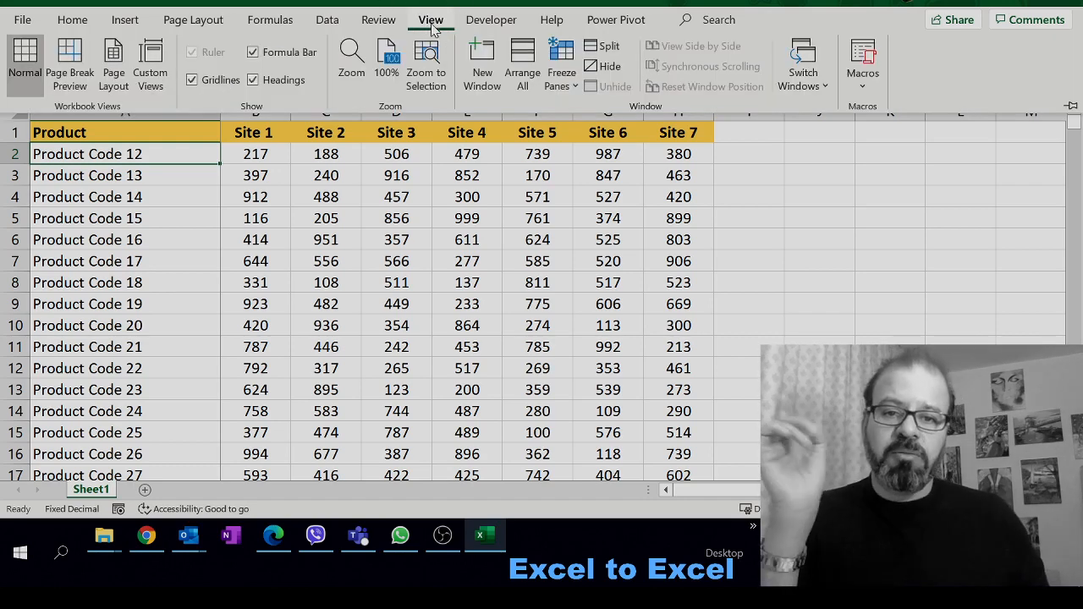
click(567, 94)
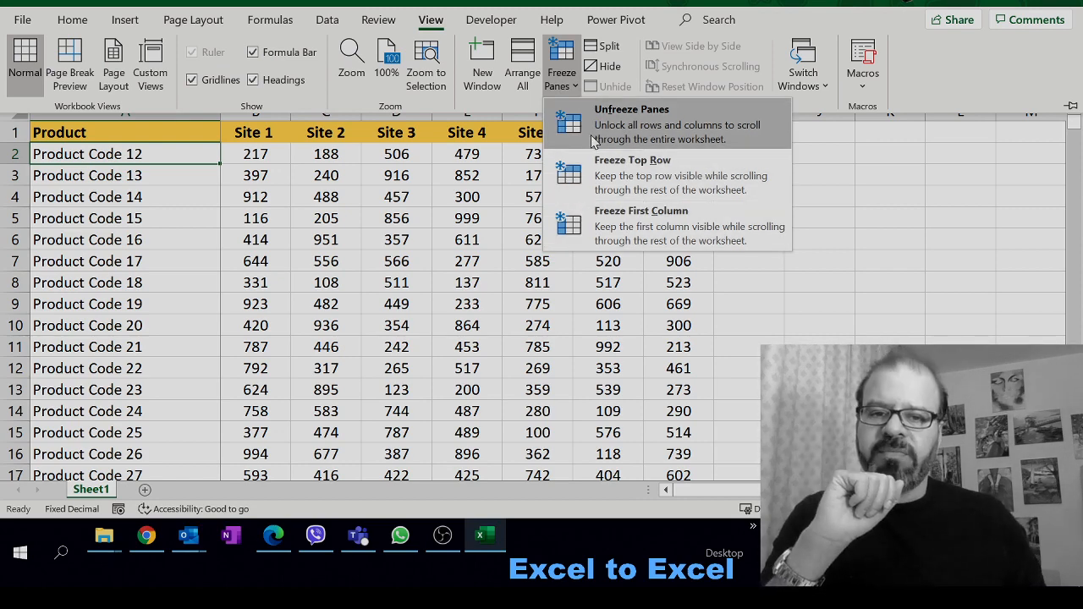
click(590, 143)
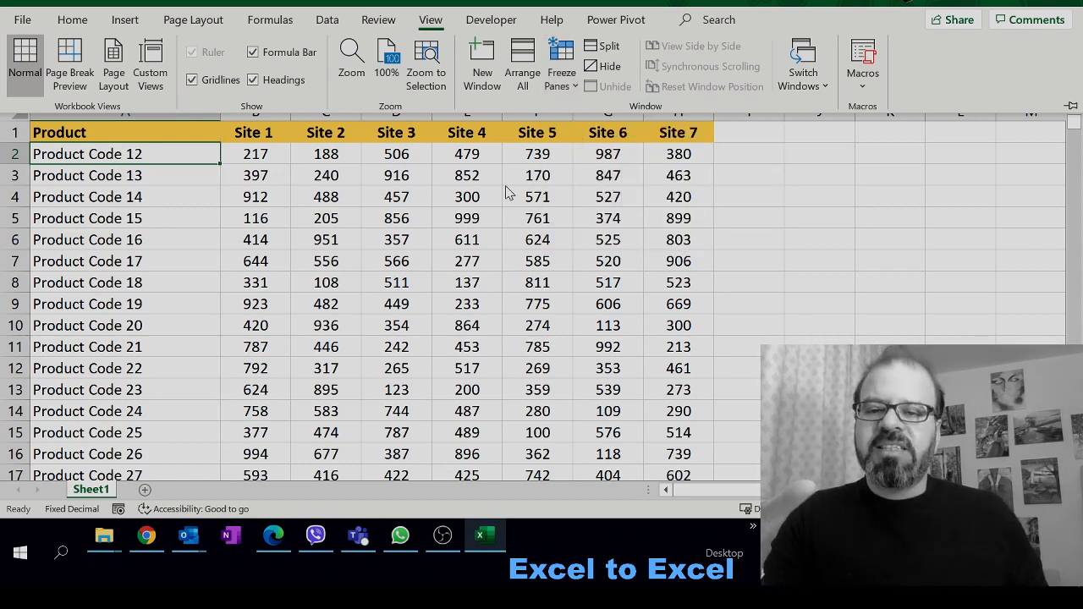
key(ctrl+F1)
scroll(164, 157, down, 3)
scroll(168, 160, up, 3)
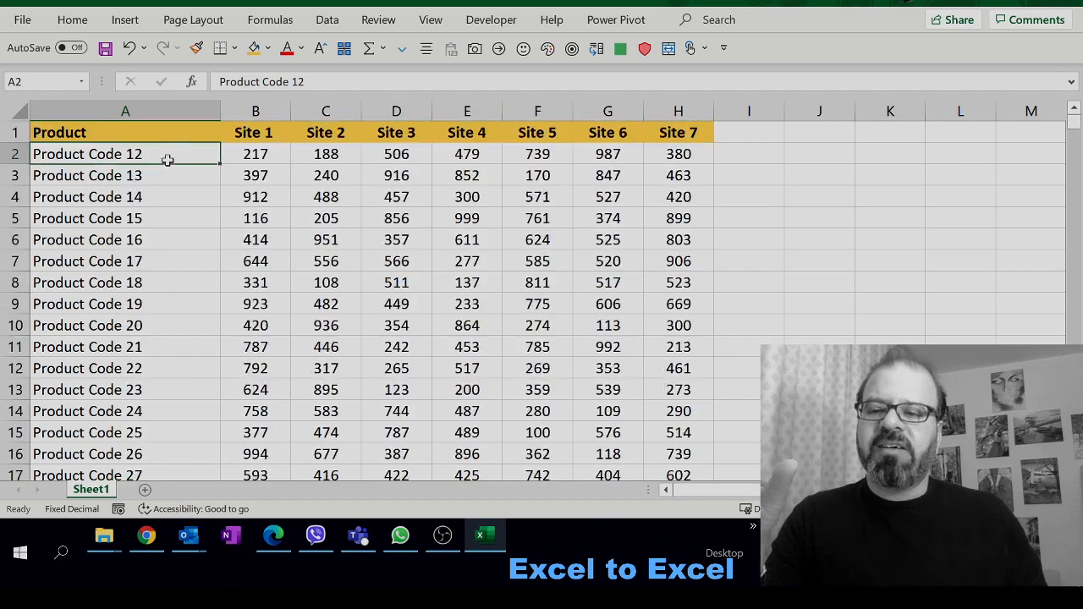
Step: Freeze the top row of the worksheet so the Product and Site headers stay in view
click(430, 19)
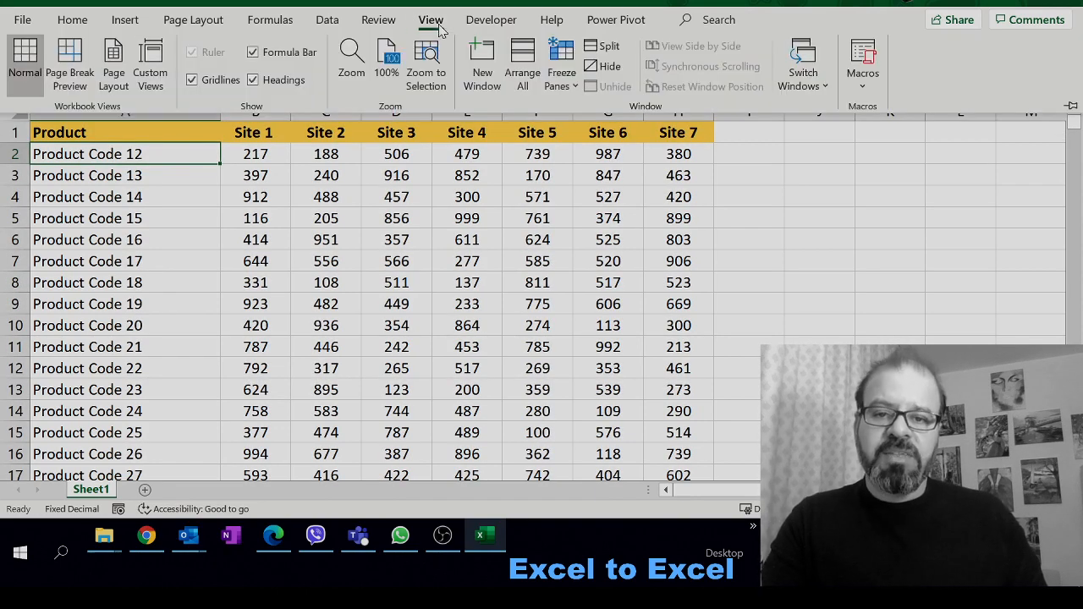
click(569, 88)
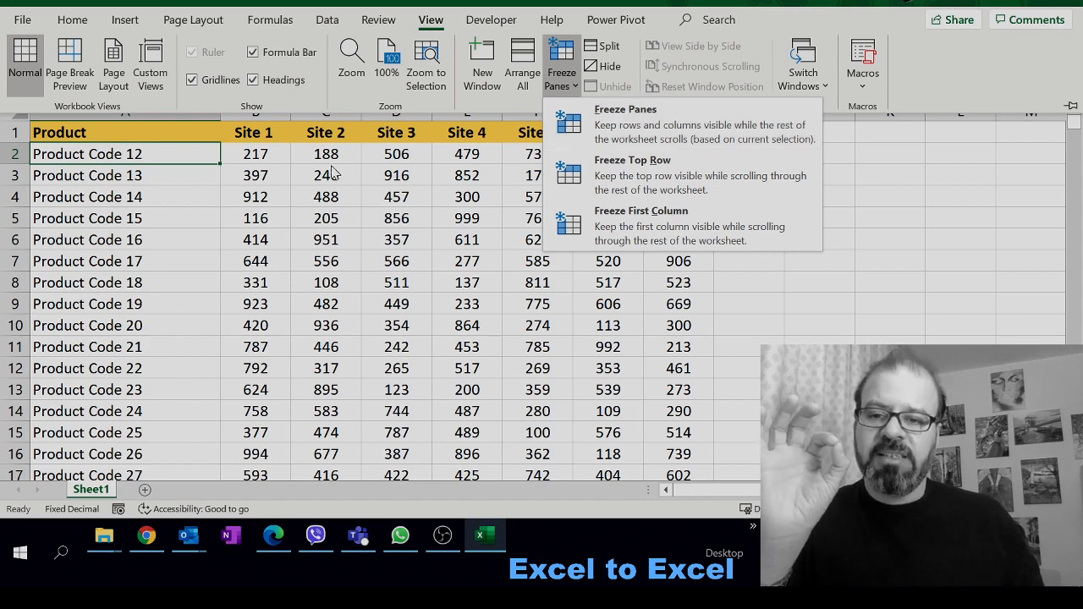
click(631, 163)
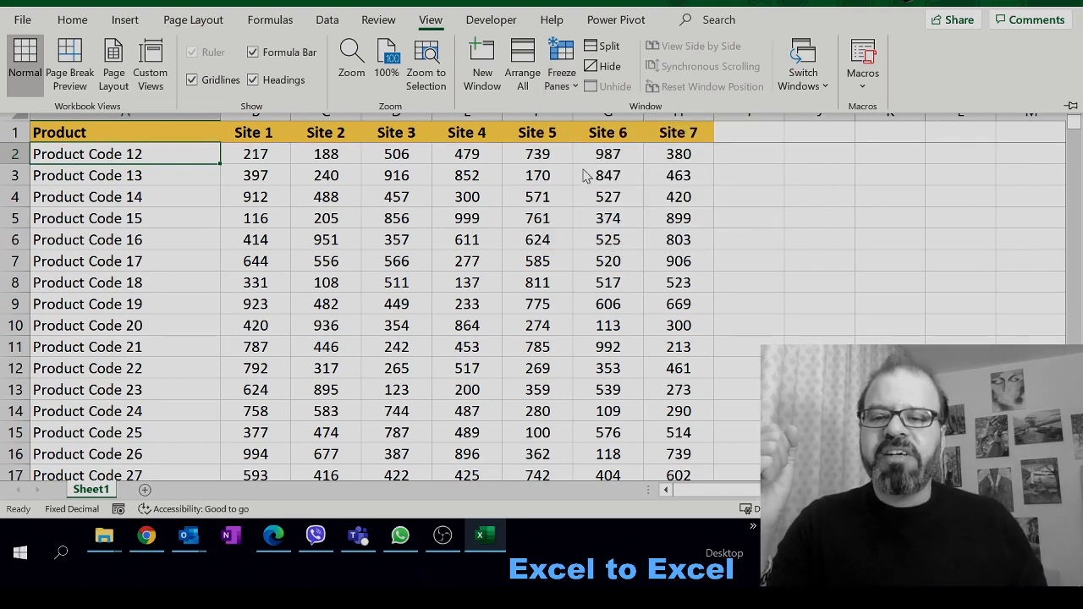
click(587, 175)
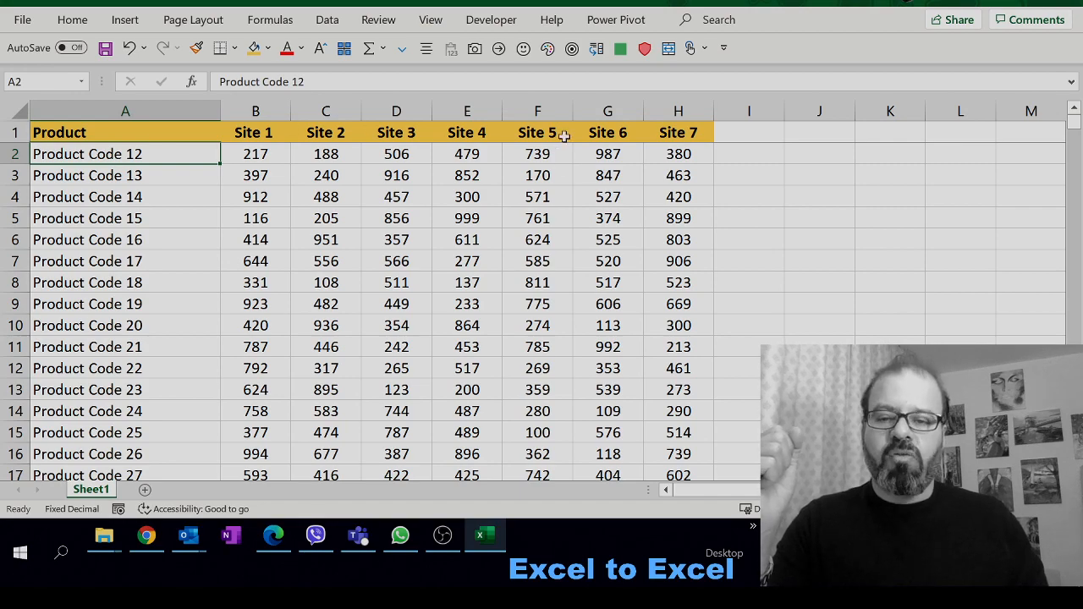
Step: Test the frozen header row by going down the list to the highlighted Product Code 220 row
click(508, 175)
scroll(510, 176, down, 20)
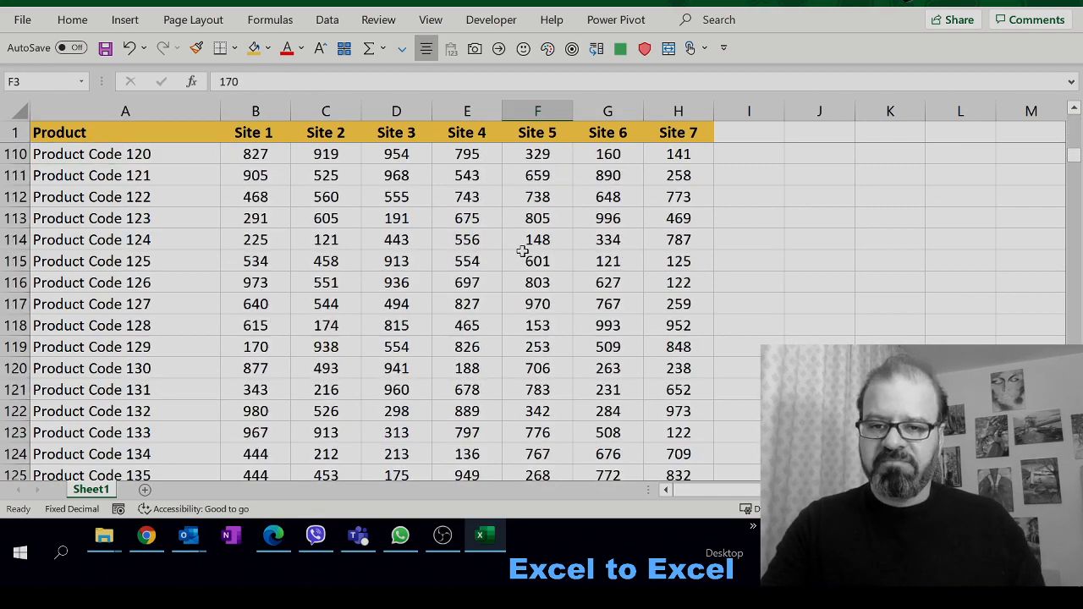
scroll(522, 251, down, 20)
scroll(520, 274, up, 6)
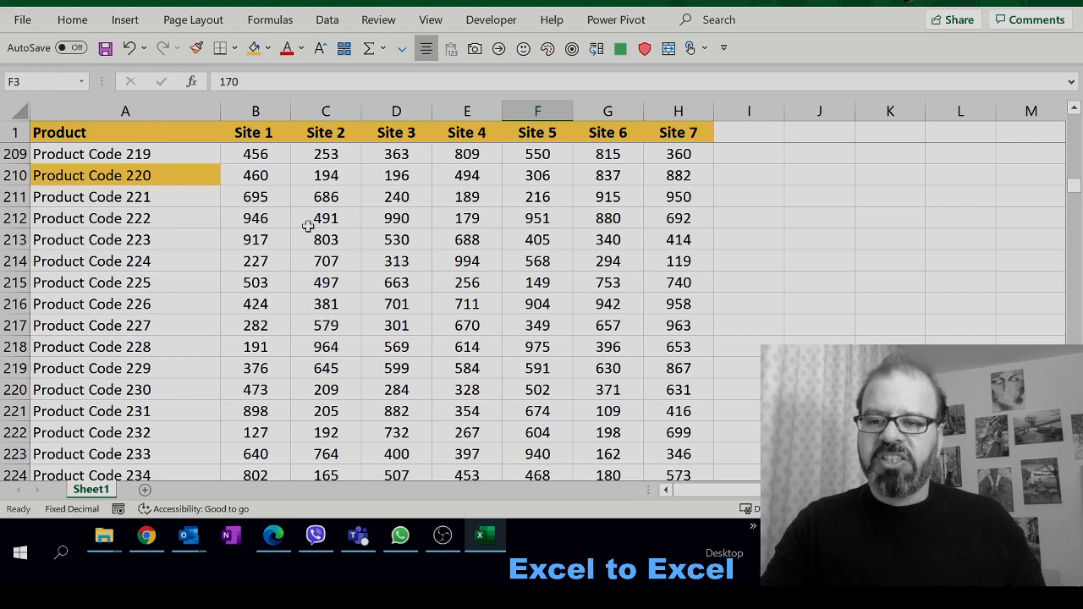
Step: Match the Product Code 220 row's values to their Site column headers in the frozen top row
click(180, 172)
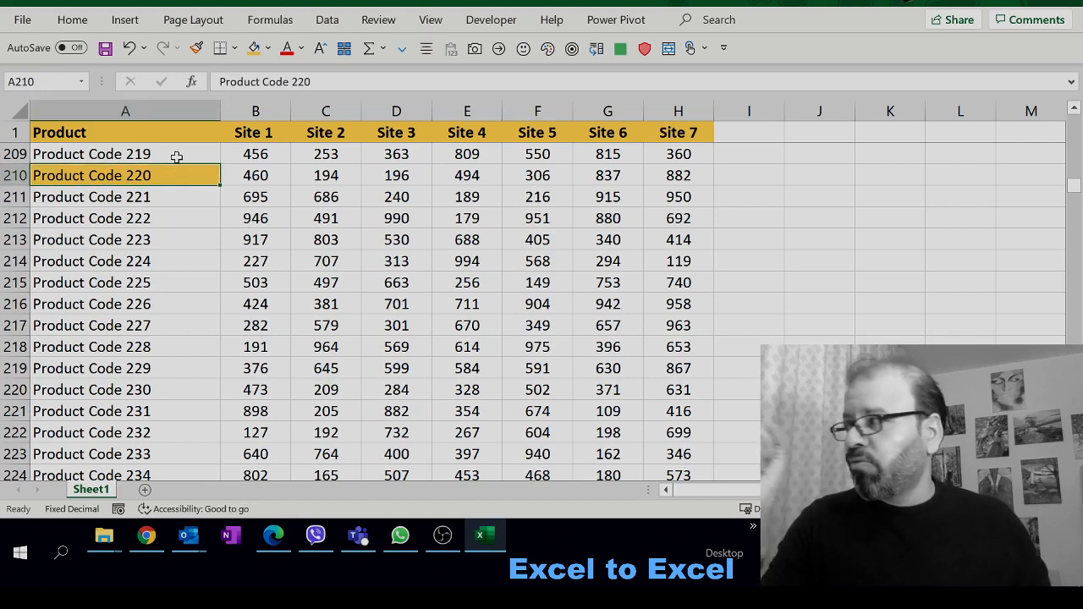
drag(255, 177, 541, 179)
click(668, 174)
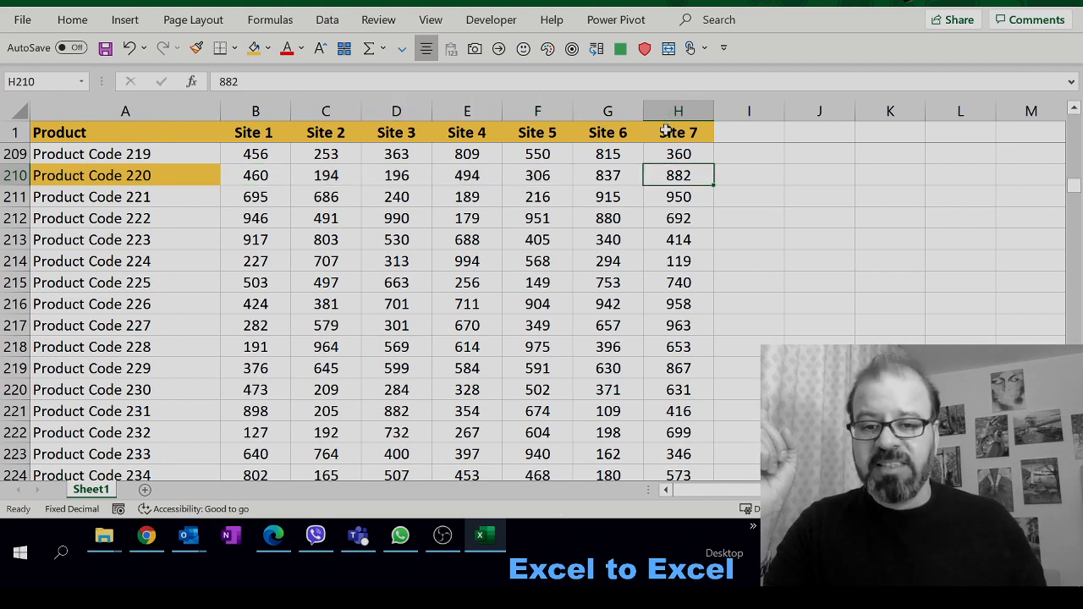
click(565, 169)
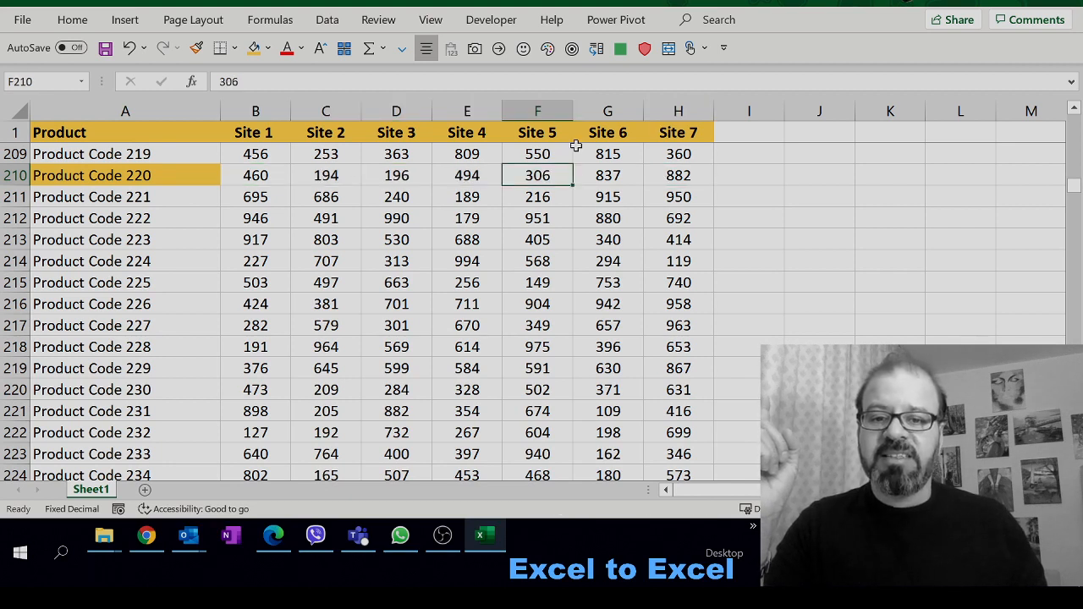
click(412, 175)
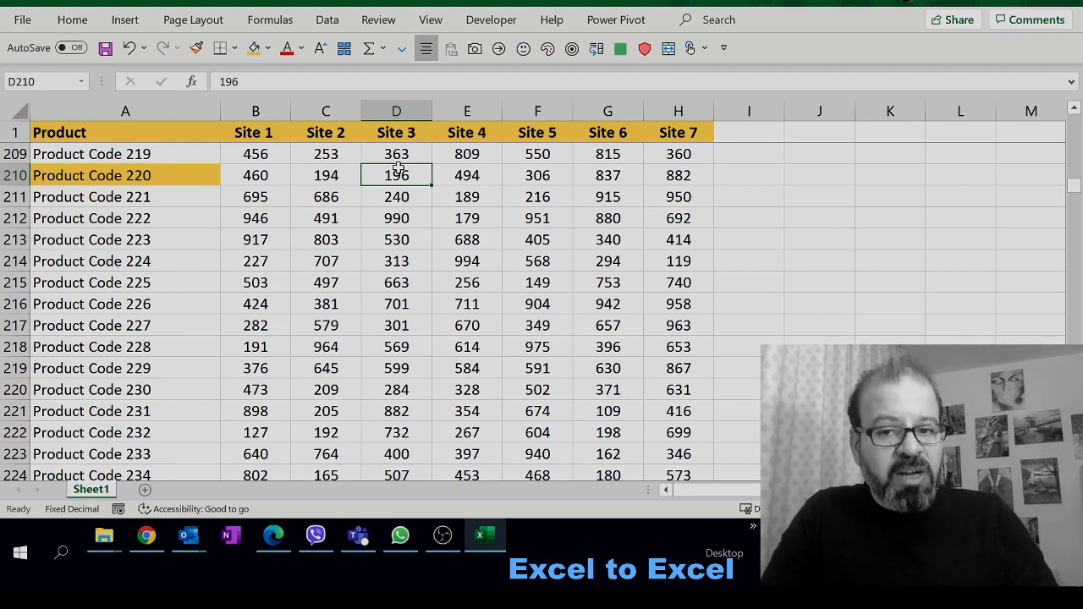
Step: Return to the start of the product list and unfreeze the worksheet's panes
key(Up)
key(Up)
key(ctrl+Up)
key(Down)
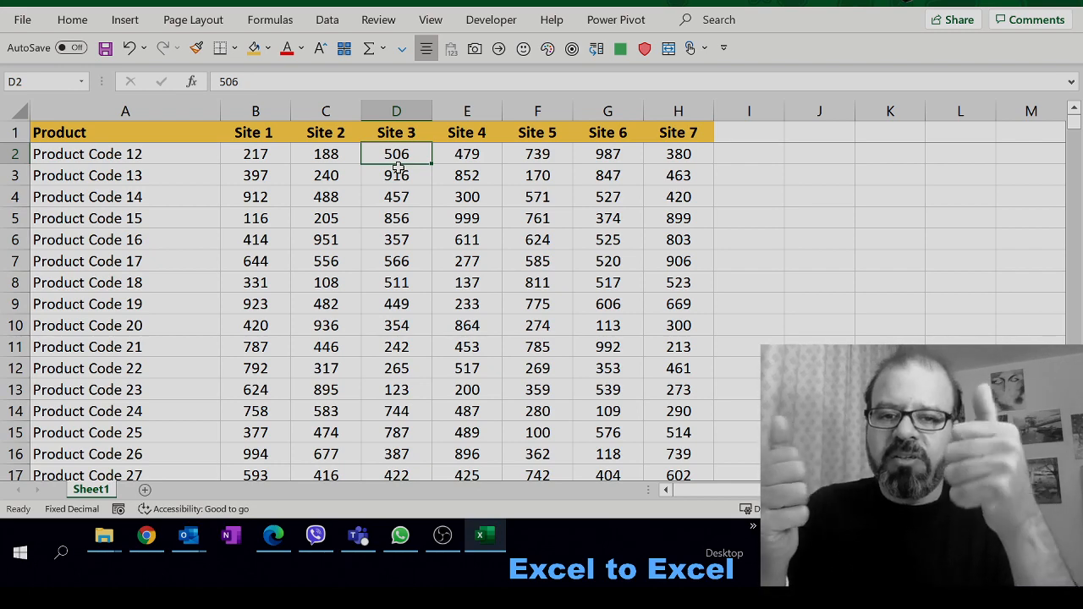
click(438, 21)
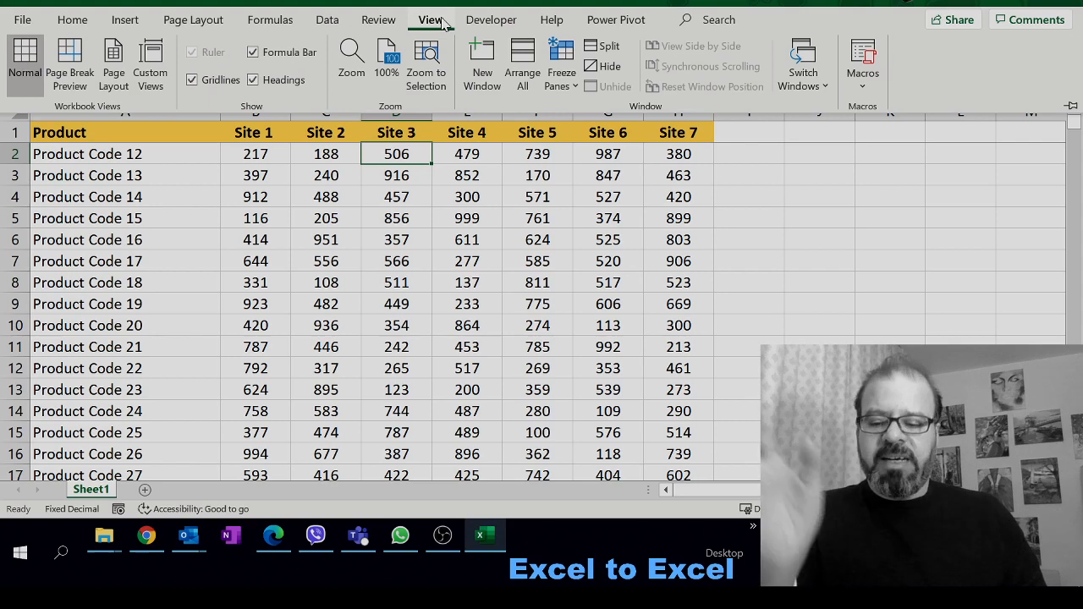
click(554, 64)
click(605, 122)
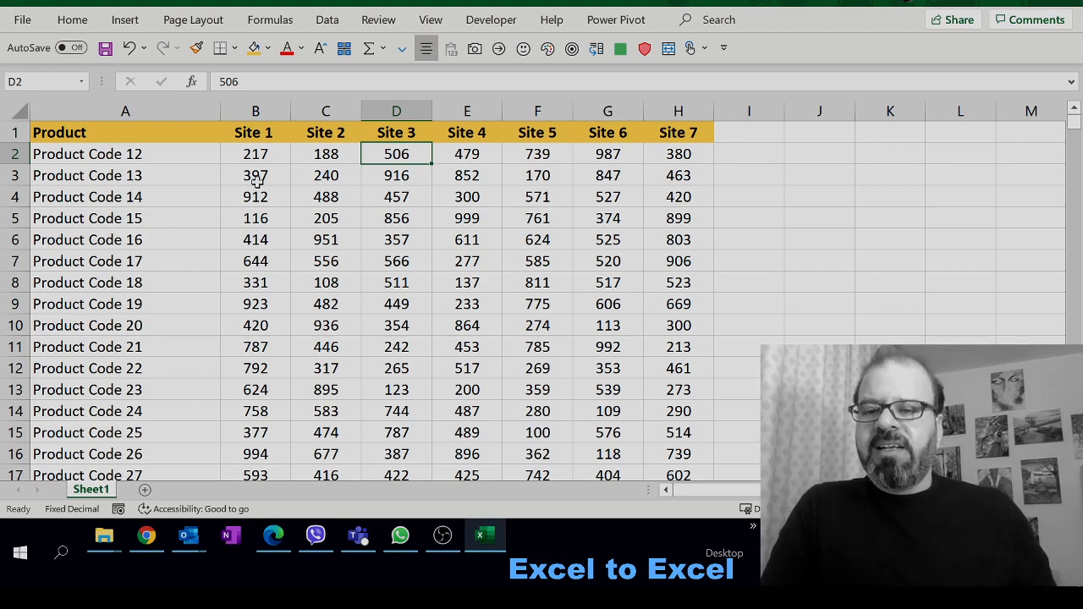
Step: Review the available freeze options with the first Site 1 value, cell B2, selected
click(255, 154)
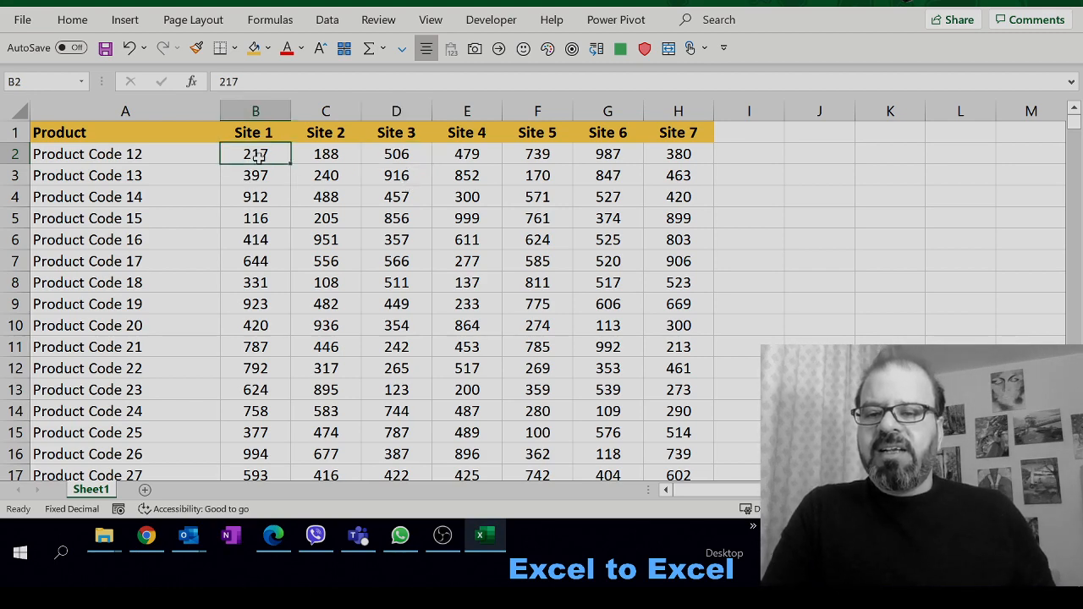
click(430, 20)
click(550, 84)
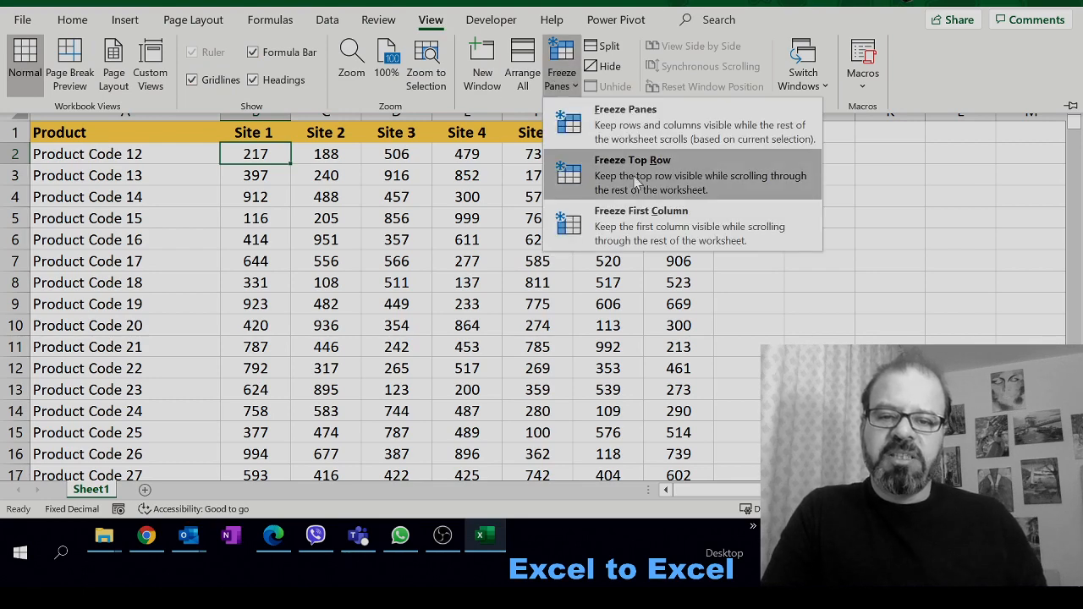
click(640, 218)
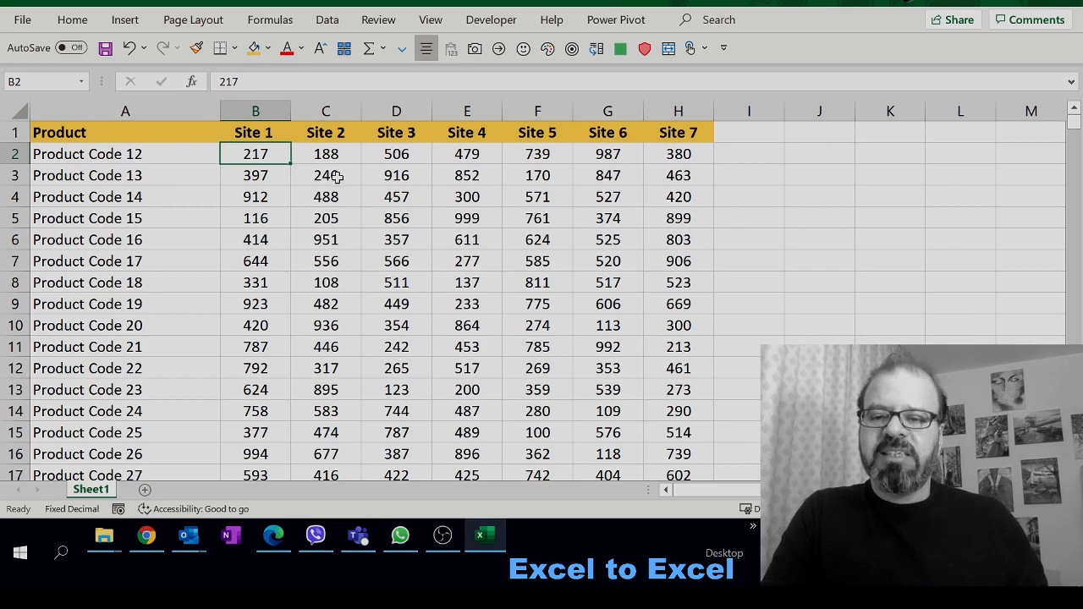
Step: Copy columns B to H, holding Site 1 to Site 7, and paste them starting at column I
drag(150, 133, 666, 125)
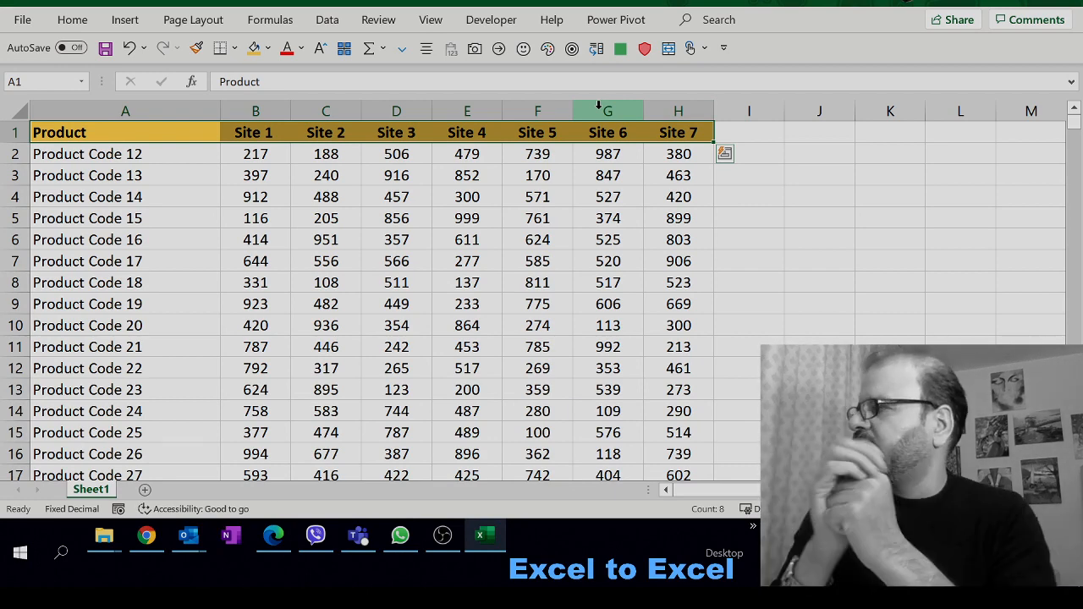
click(205, 214)
click(253, 217)
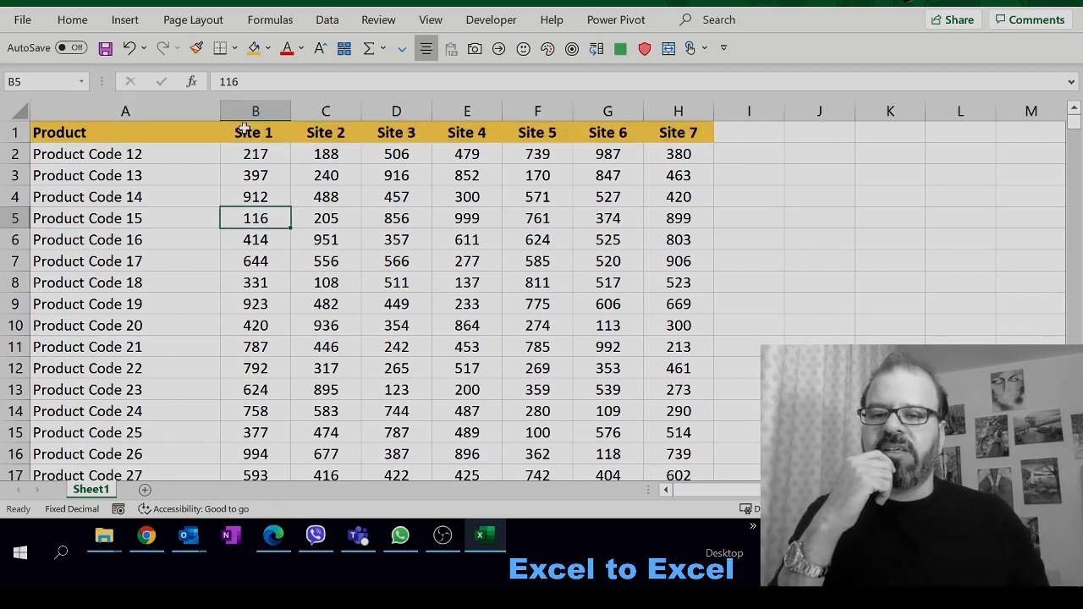
drag(254, 111, 677, 110)
key(ctrl+c)
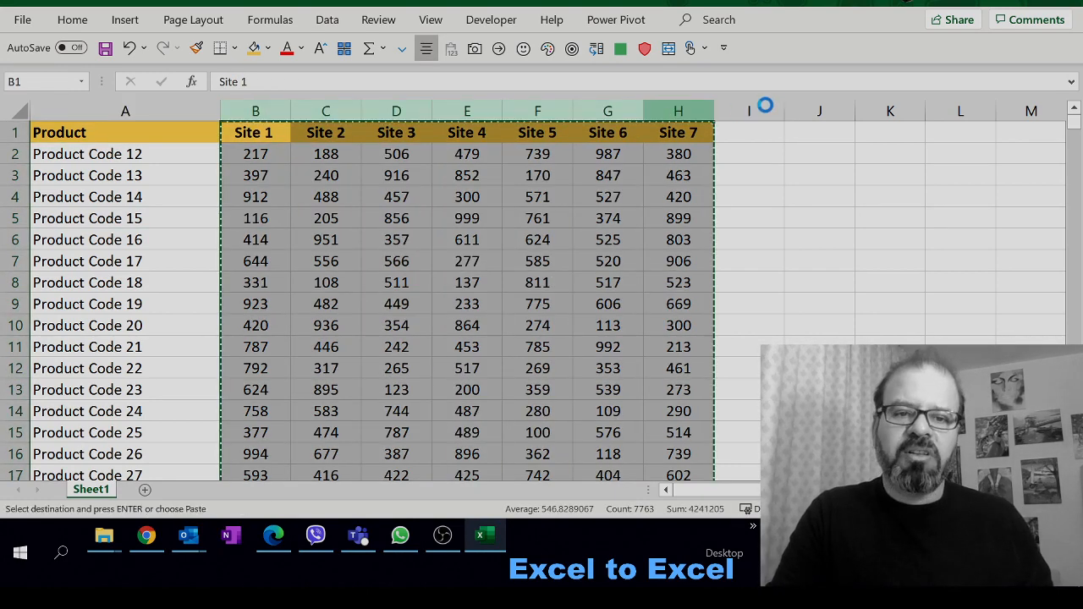
click(749, 111)
key(ctrl+v)
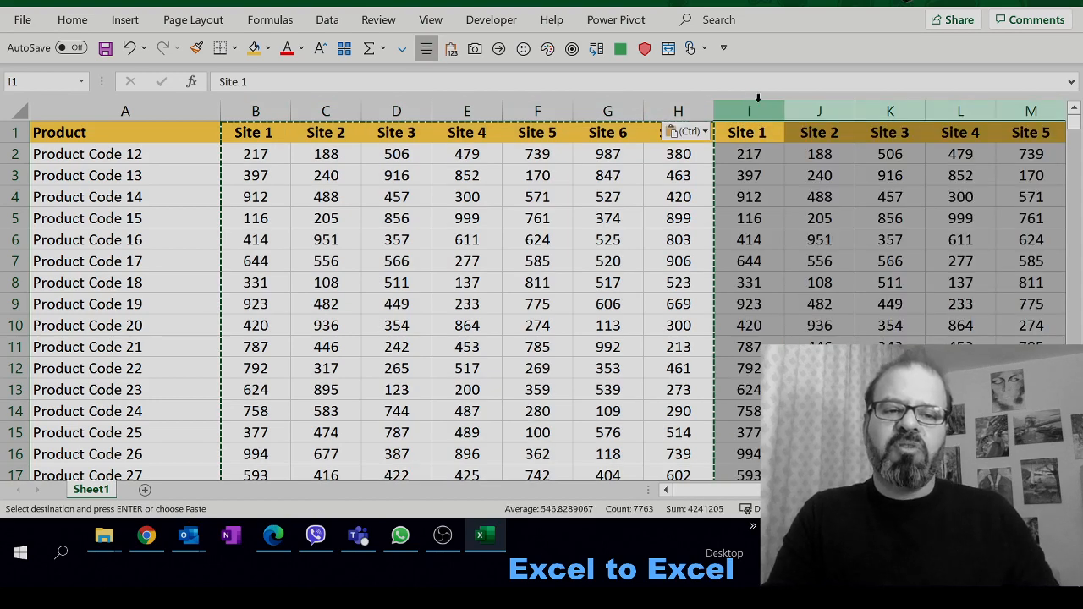
Step: Paste the copied site columns again starting at column P, then return to cell A1 and end the copy
key(Right)
key(Right)
key(Right)
key(Right)
key(Right)
key(Right)
key(Right)
key(ctrl+v)
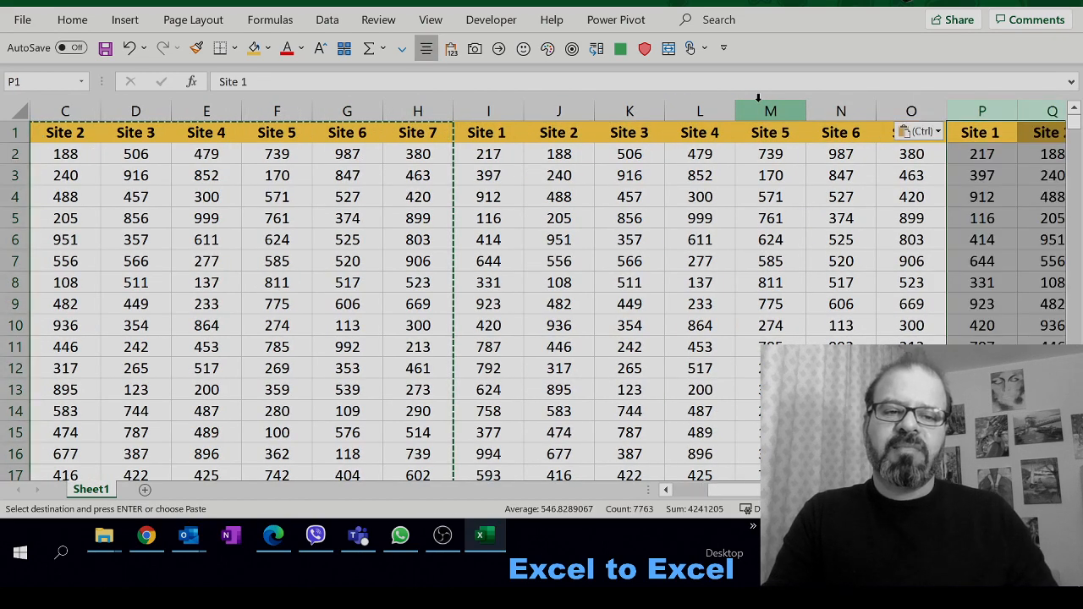
key(ctrl+Home)
key(Escape)
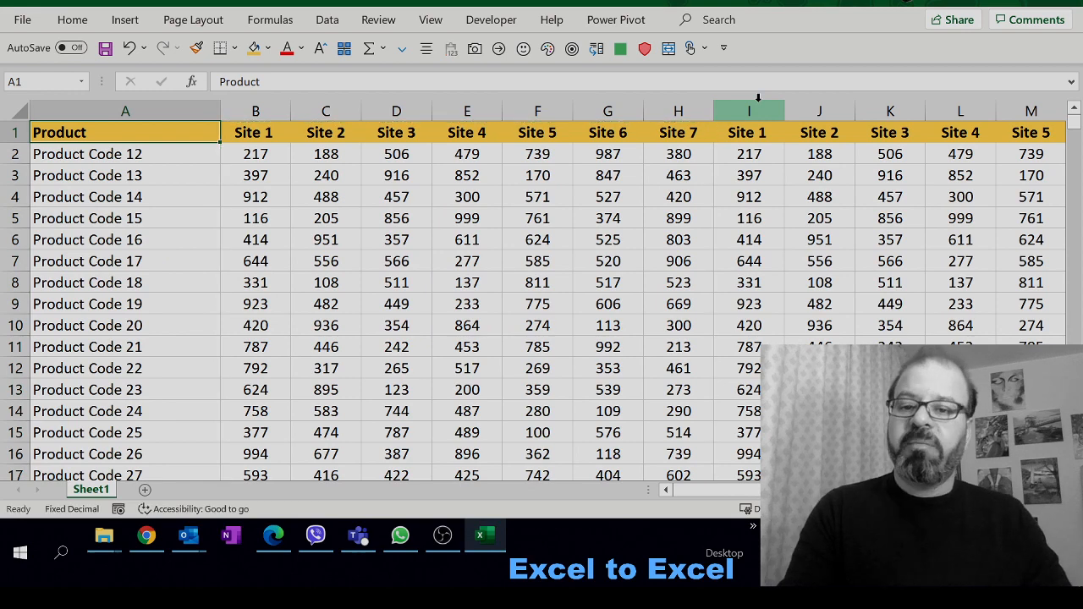
Step: Check whether the Product column stays in view while moving across row 2 beyond the last site column and back
click(352, 237)
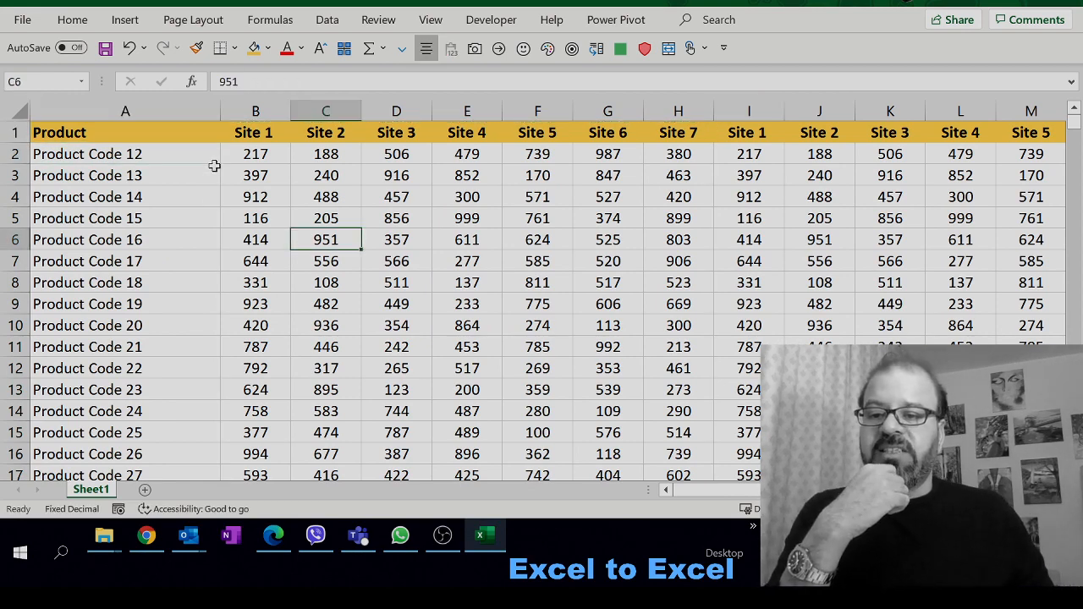
click(202, 203)
click(202, 175)
click(202, 153)
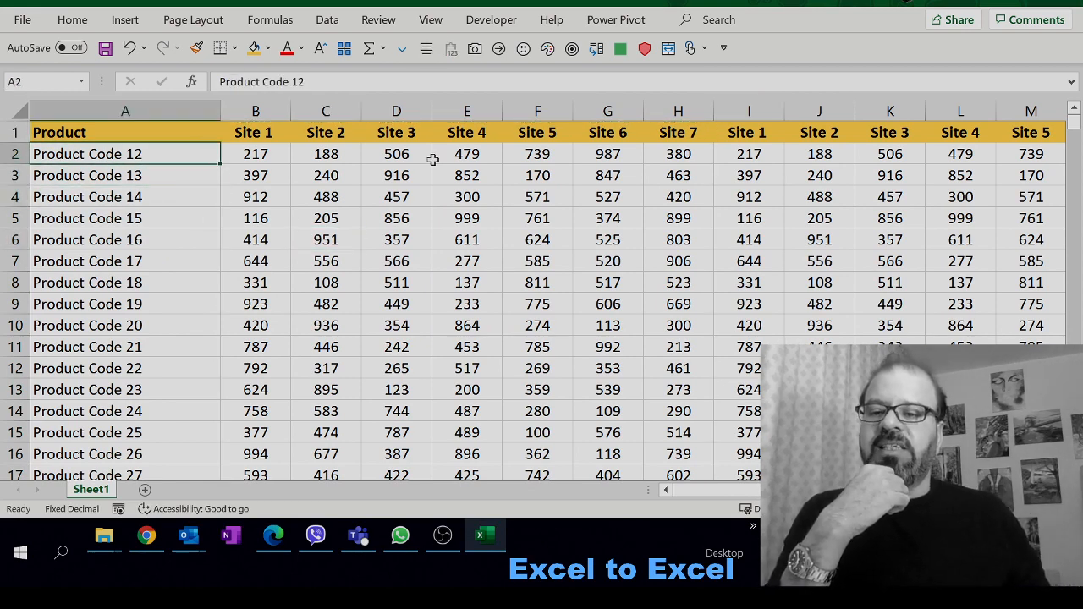
key(Right)
key(Right)
key(Right)
key(Right)
key(Right)
key(Right)
key(Right)
key(Right)
key(Right)
key(Right)
key(Right)
key(Right)
key(Right)
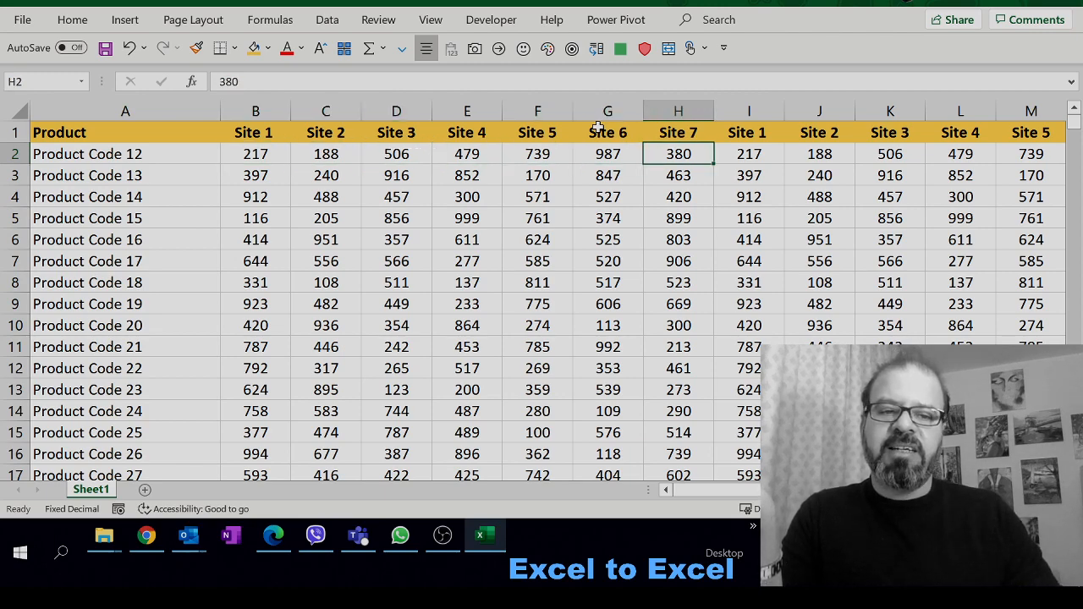
key(Right)
key(Right)
key(Right)
key(Right)
key(Right)
key(Right)
key(Right)
key(Right)
key(Right)
key(Right)
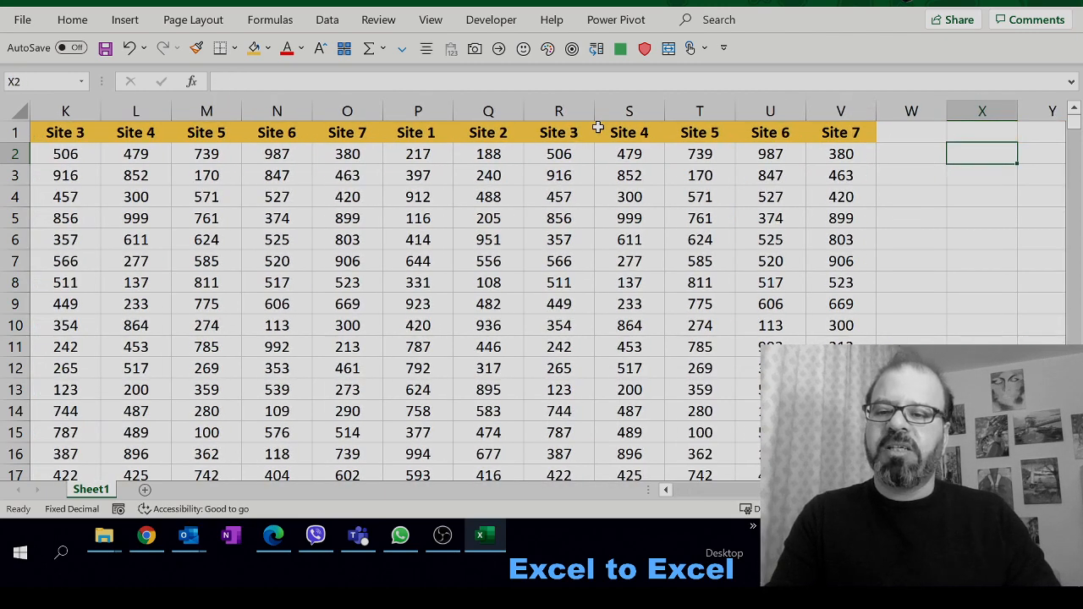
key(Left)
key(Left)
key(Left)
key(Left)
key(Left)
key(Left)
key(Left)
key(Left)
key(Left)
key(Left)
key(Left)
key(Left)
key(Left)
key(Left)
key(Left)
key(Left)
key(Left)
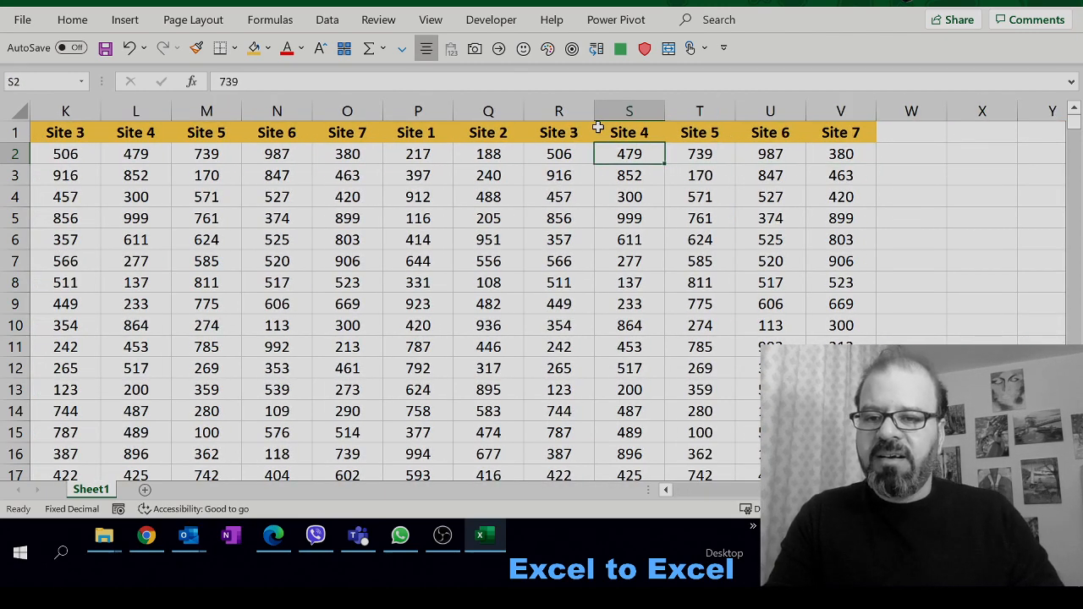
key(Home)
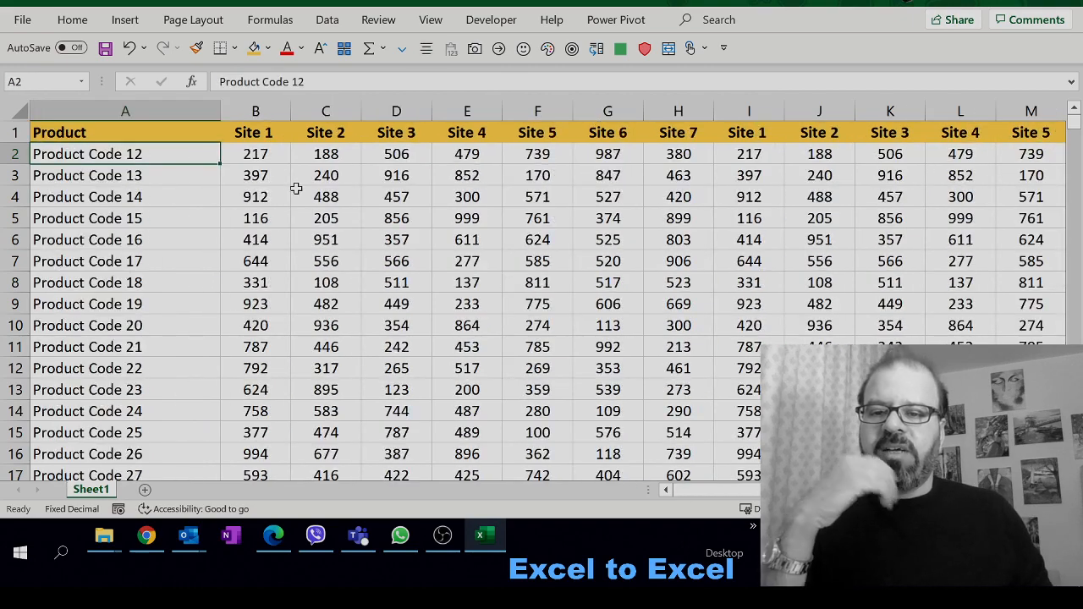
Step: Extend the header series from Site 1 in B1 across to V1 so the headers run through Site 21
click(276, 135)
drag(290, 143, 930, 155)
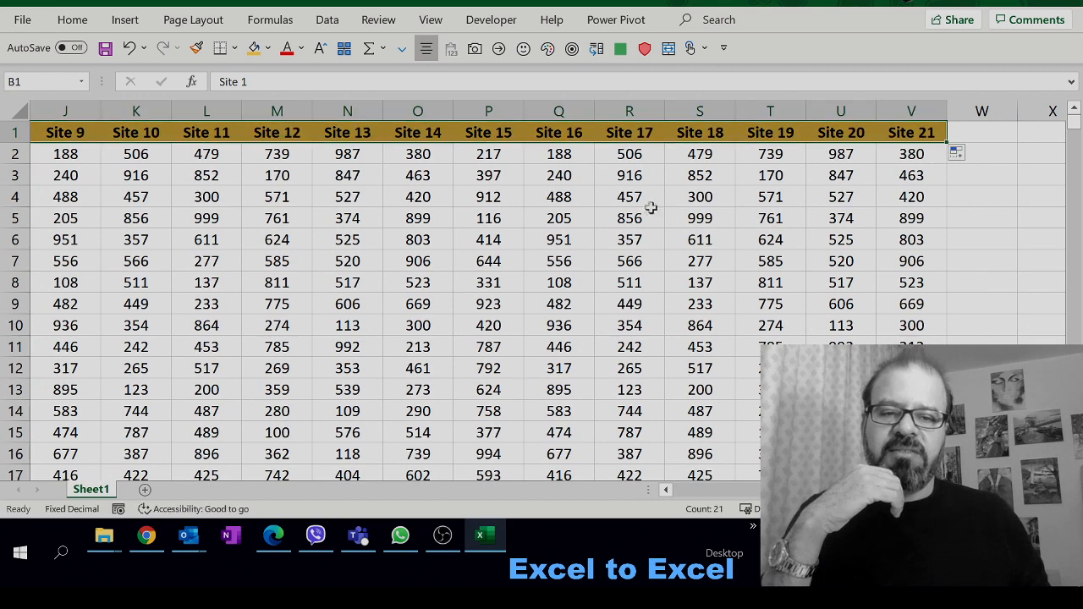
click(650, 208)
key(Home)
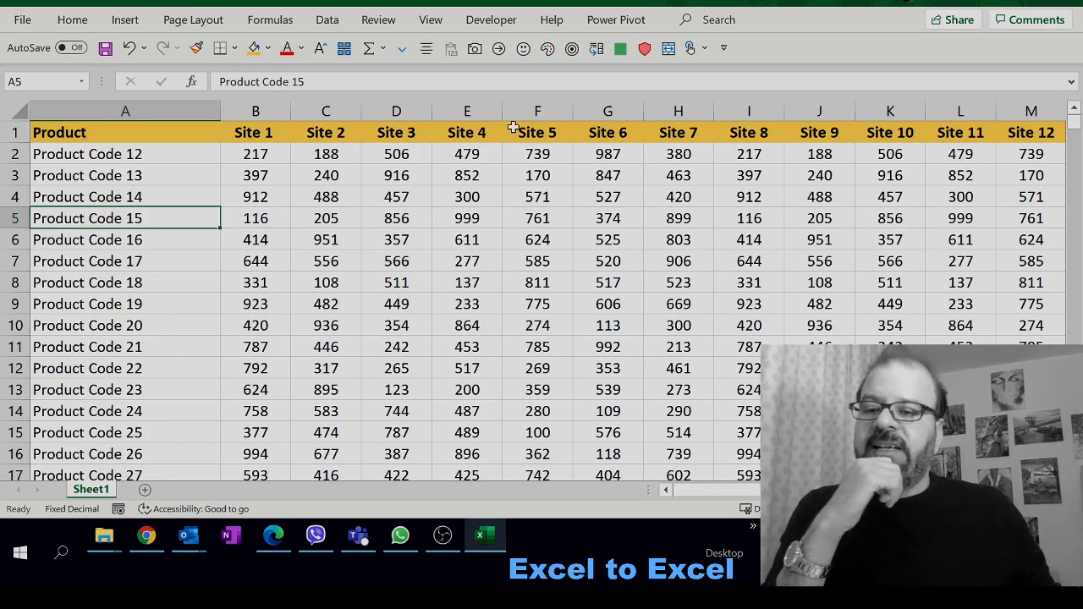
Step: Freeze the first column of the worksheet so the product names stay in view
click(278, 159)
click(197, 161)
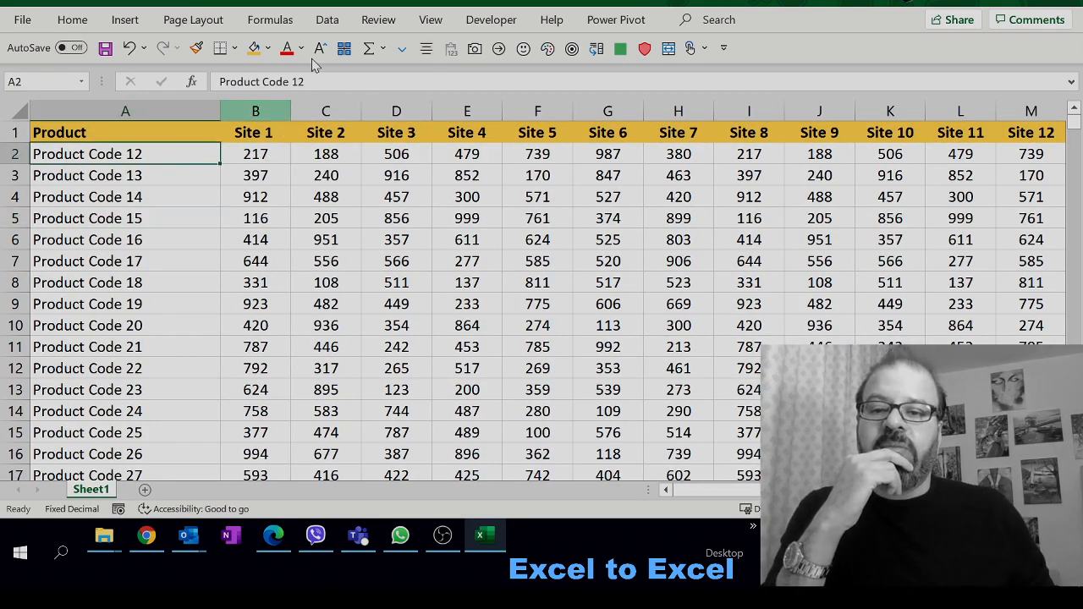
click(427, 21)
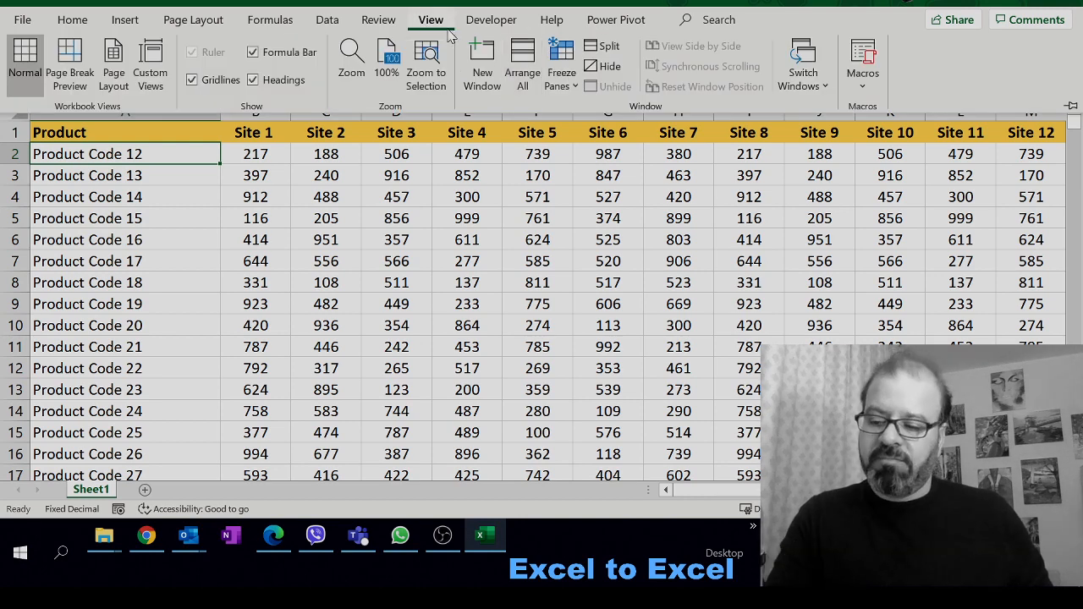
click(558, 74)
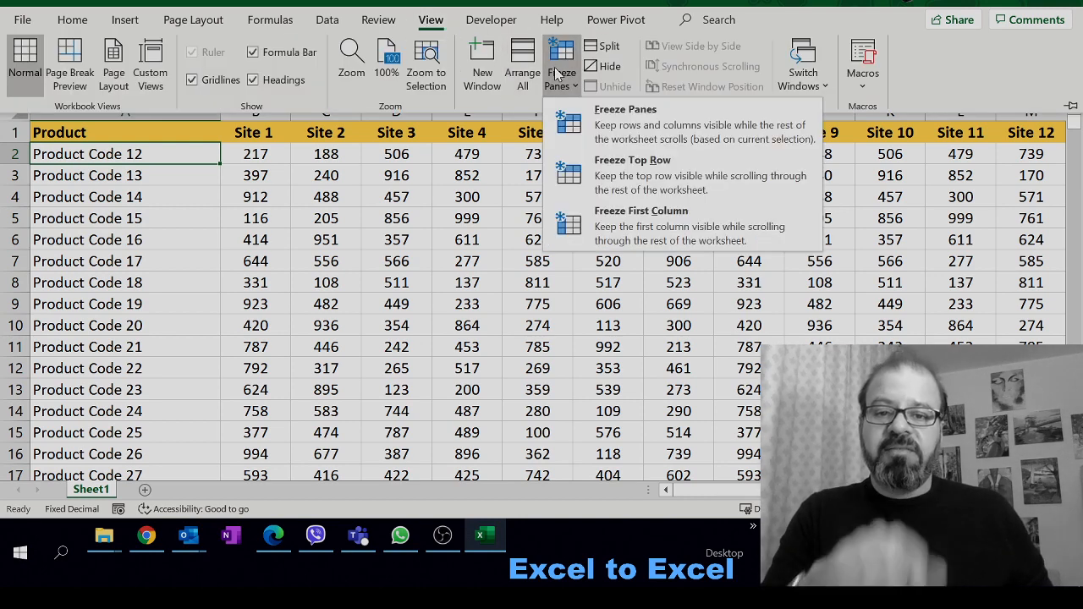
click(656, 217)
key(ctrl+F1)
Step: Test the frozen Product column by moving across row 2 beyond the table and back to the Site 21 value
key(Right)
key(Right)
key(Right)
key(Right)
key(Right)
key(Right)
key(Right)
key(Right)
key(Right)
key(Right)
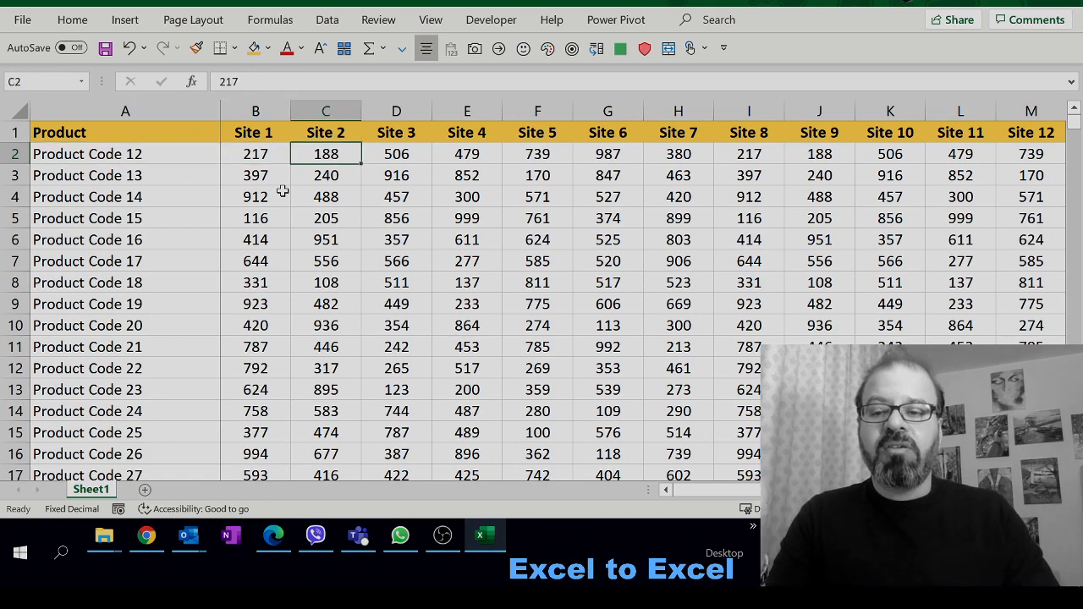
key(Right)
key(Right)
key(Right)
key(Right)
key(Right)
key(Right)
key(Right)
key(Right)
key(Right)
key(Right)
key(Right)
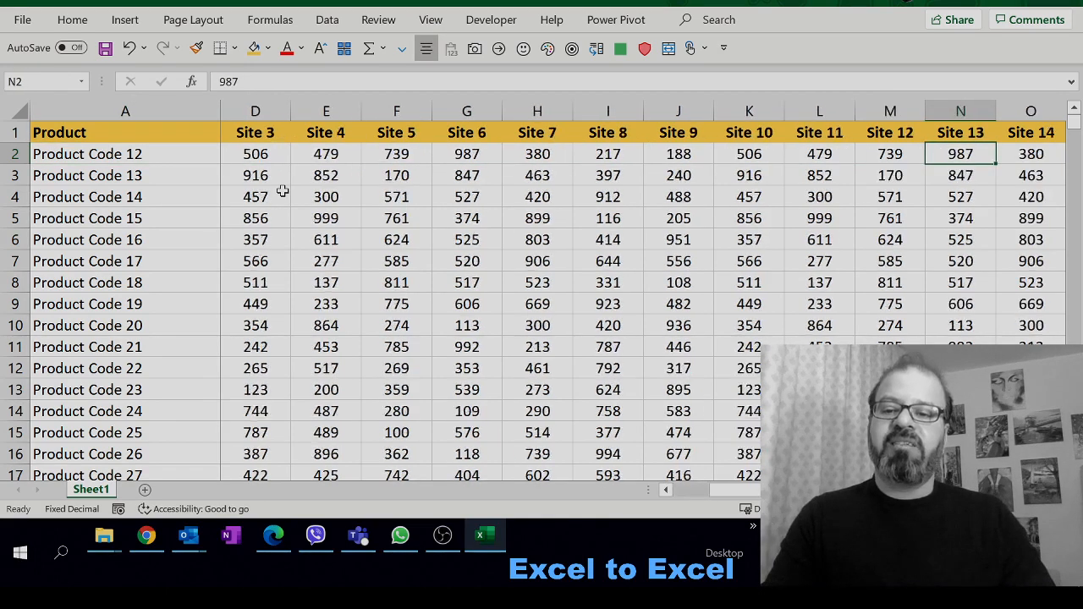
key(Right)
key(Right)
key(Right)
key(Right)
key(Right)
key(Right)
key(Right)
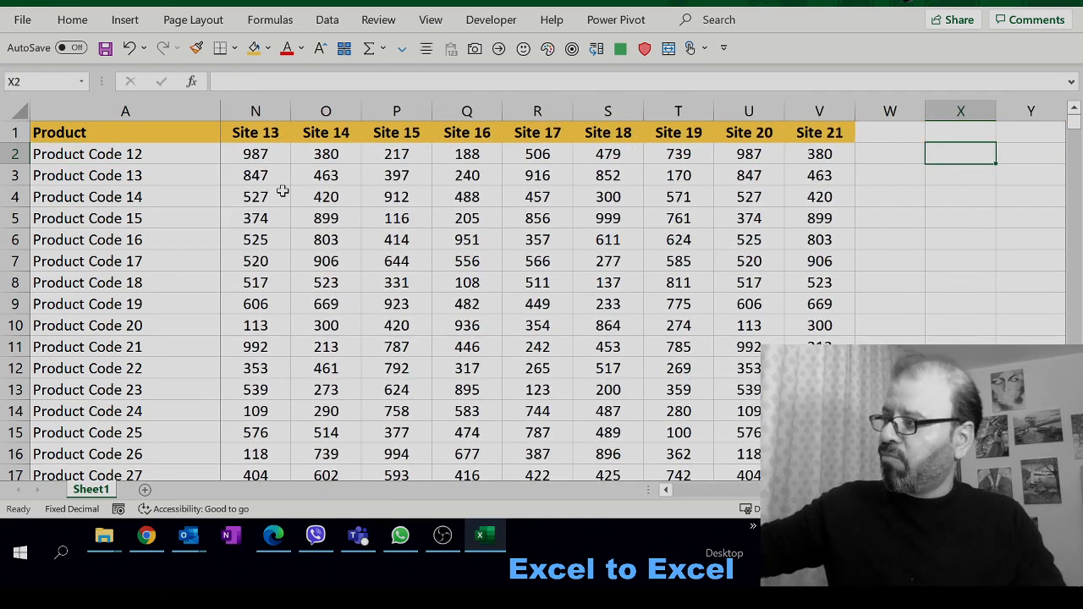
key(Left)
key(Left)
key(Left)
key(Left)
key(Left)
key(Left)
key(Left)
key(Left)
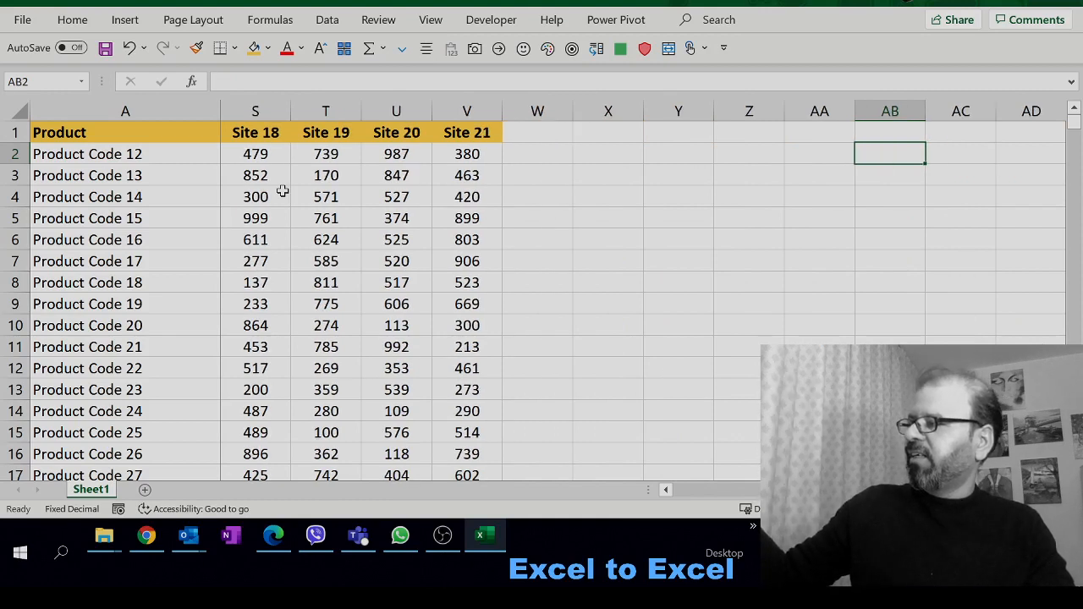
key(Up)
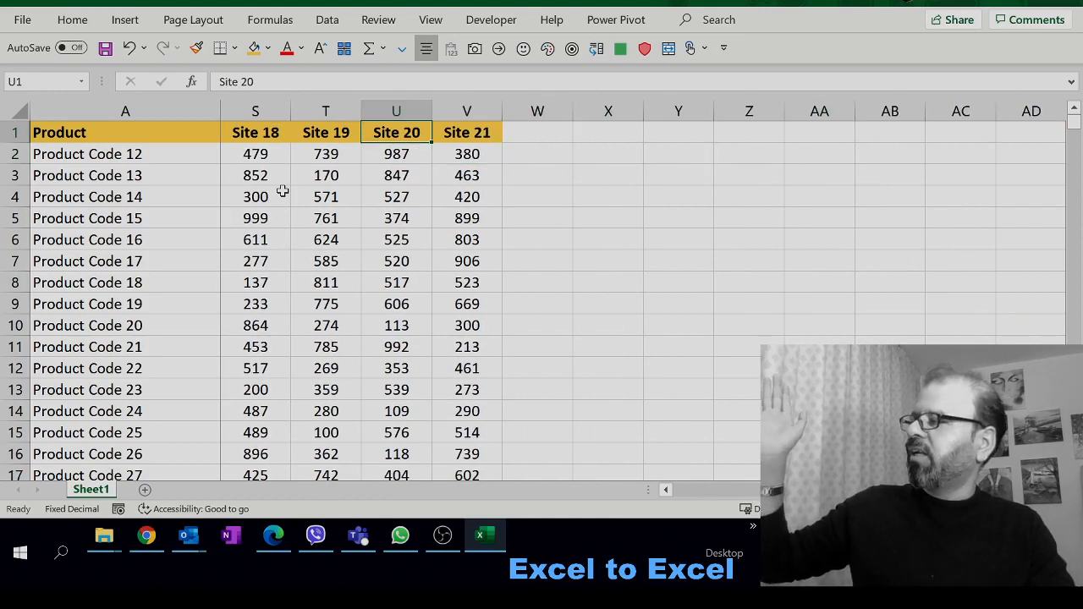
key(Right)
key(Down)
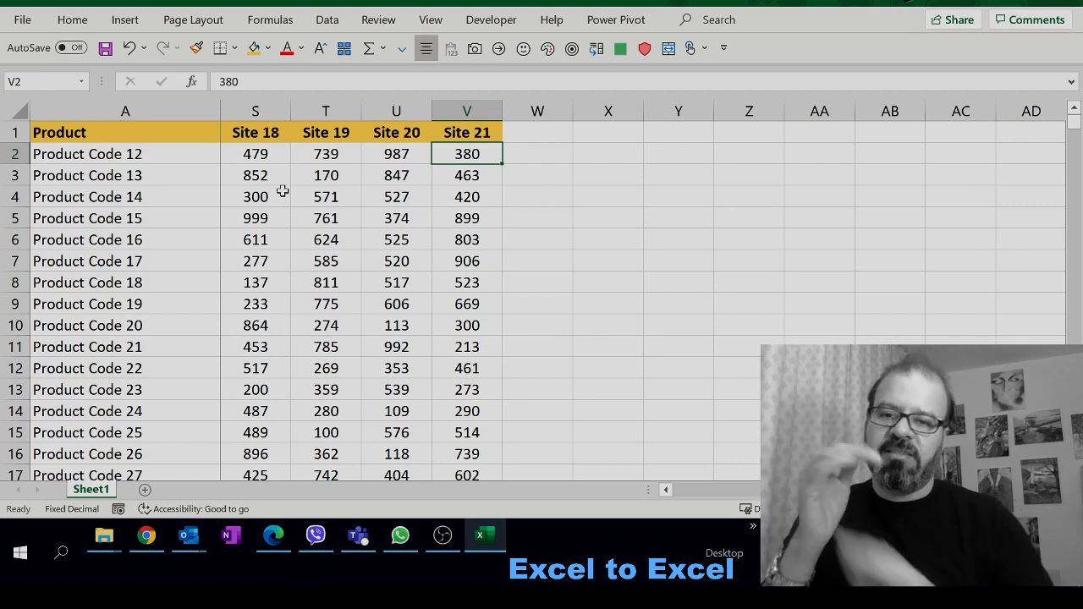
Step: Switch the worksheet's freeze from the first column to the top row
click(432, 21)
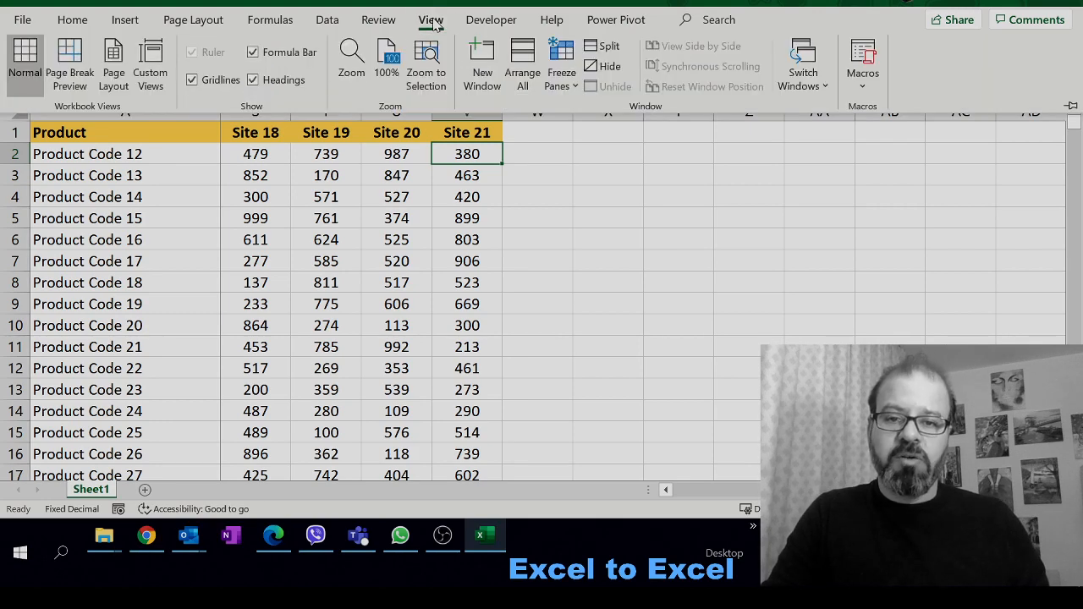
click(561, 75)
click(618, 168)
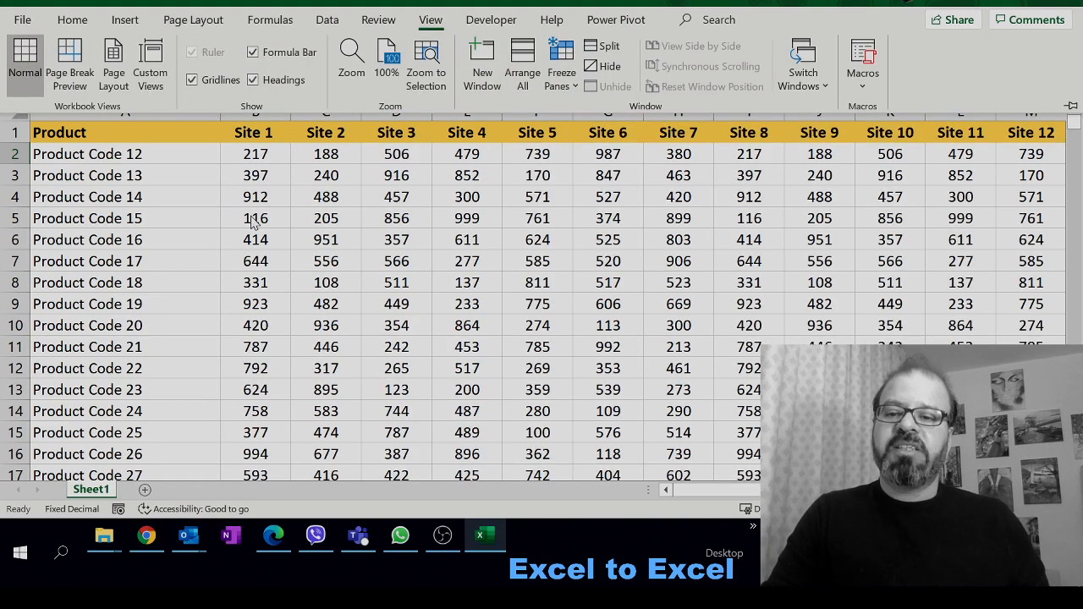
Step: Freeze the panes at cell B2 so both the header row and the Product column stay in view
click(243, 214)
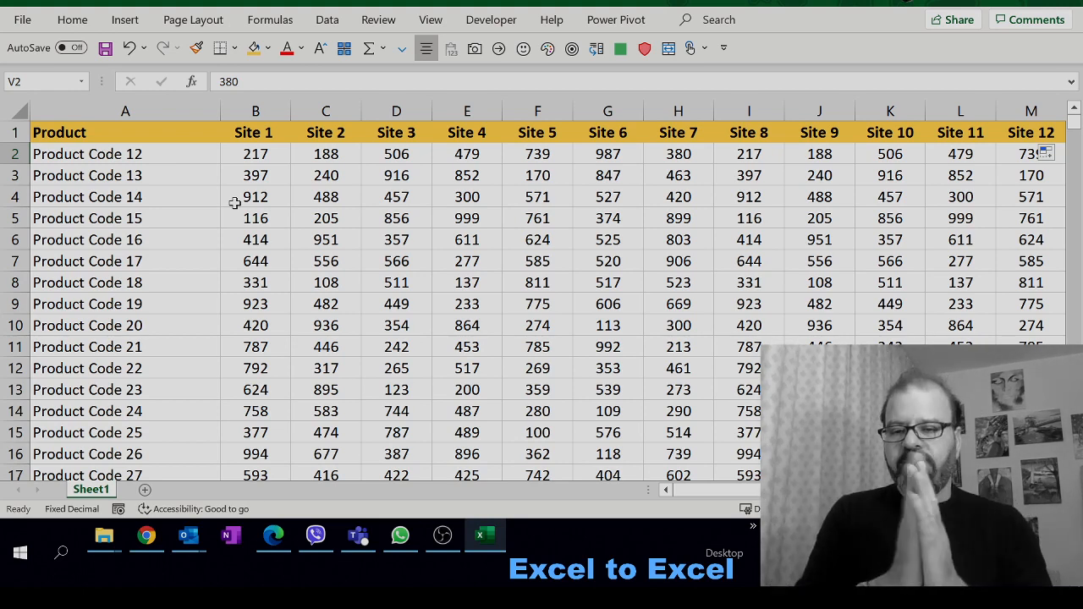
click(262, 153)
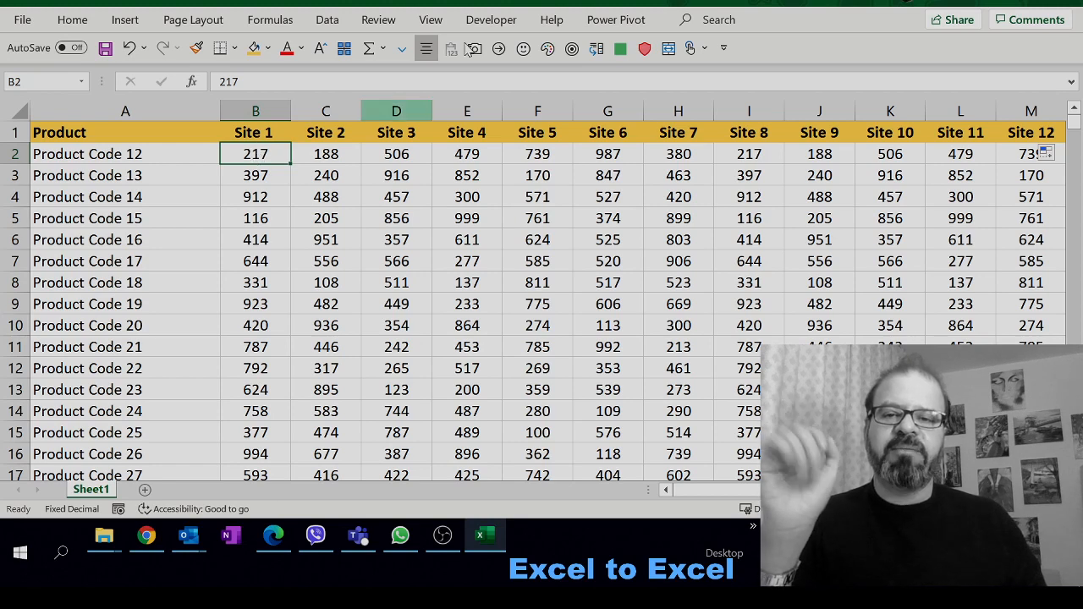
click(436, 21)
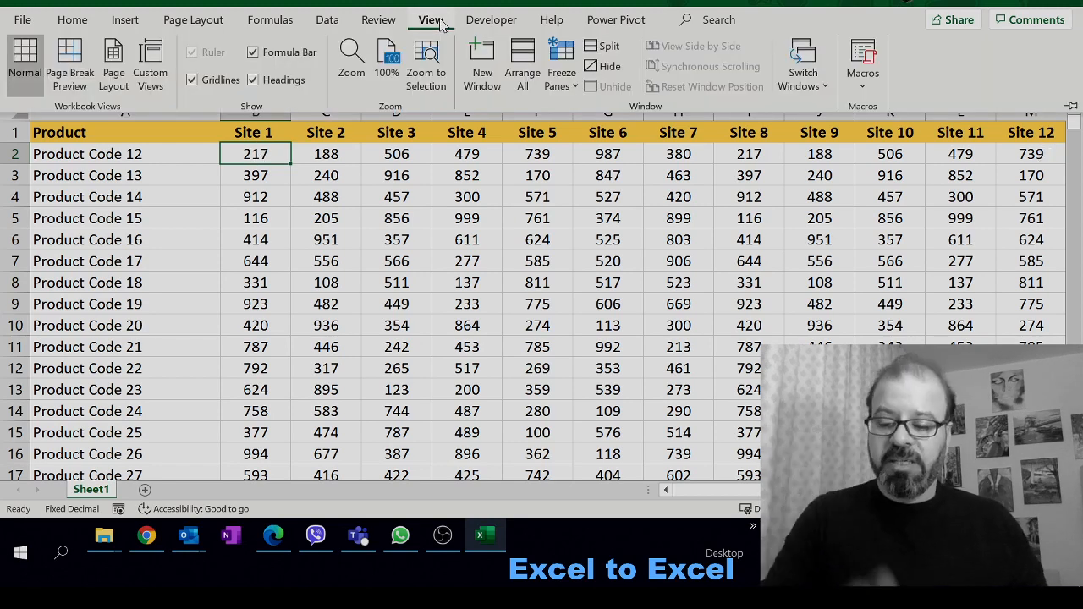
click(554, 86)
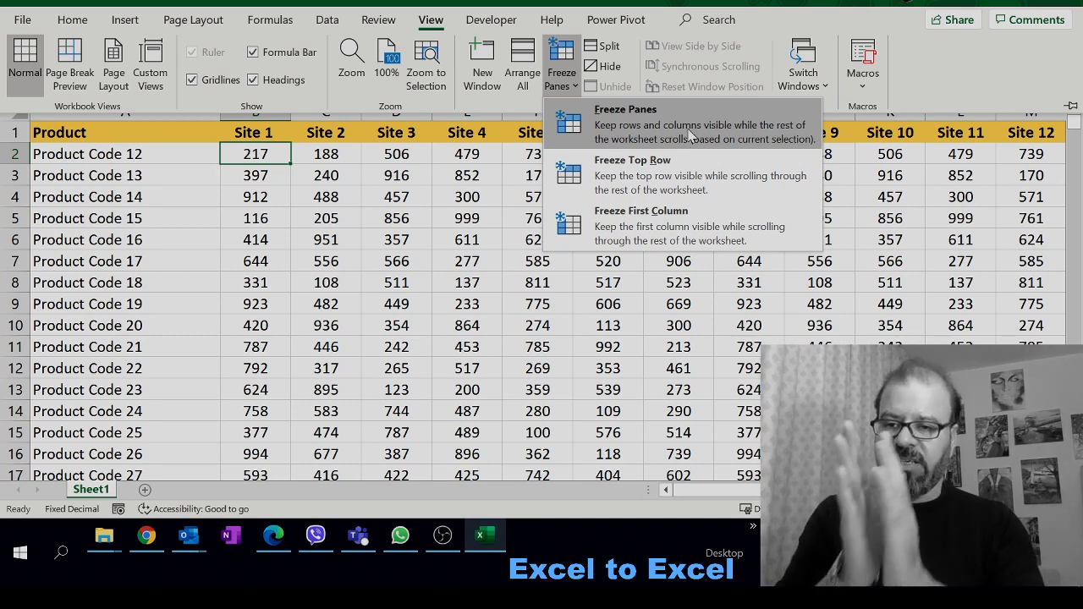
click(689, 135)
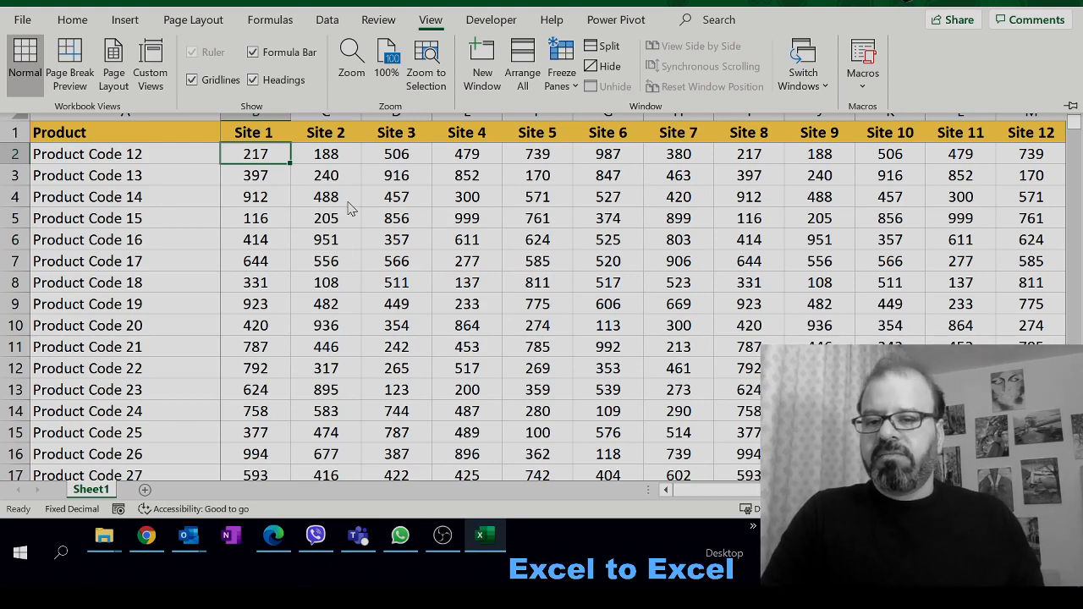
Step: Test the frozen header row by moving down the Site 1 column to row 33 and back up to B2
click(292, 169)
click(272, 177)
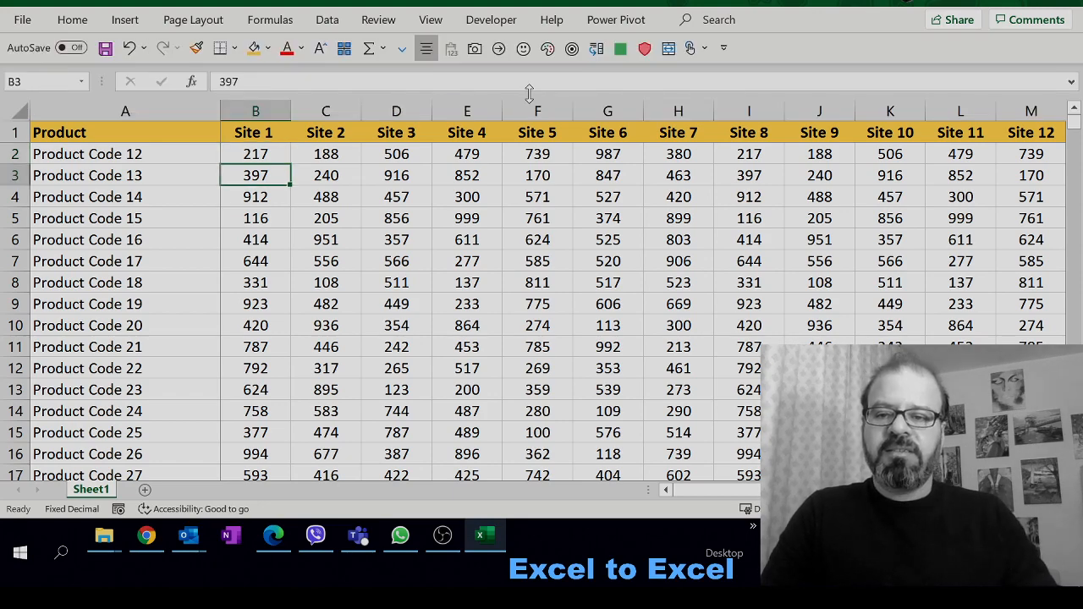
key(Down)
key(Down)
key(Down)
key(Down)
key(Down)
key(Down)
key(Down)
key(Down)
key(Down)
key(Down)
key(Down)
key(Down)
key(Down)
key(Down)
key(Down)
key(Down)
key(Down)
key(Down)
key(Down)
key(Down)
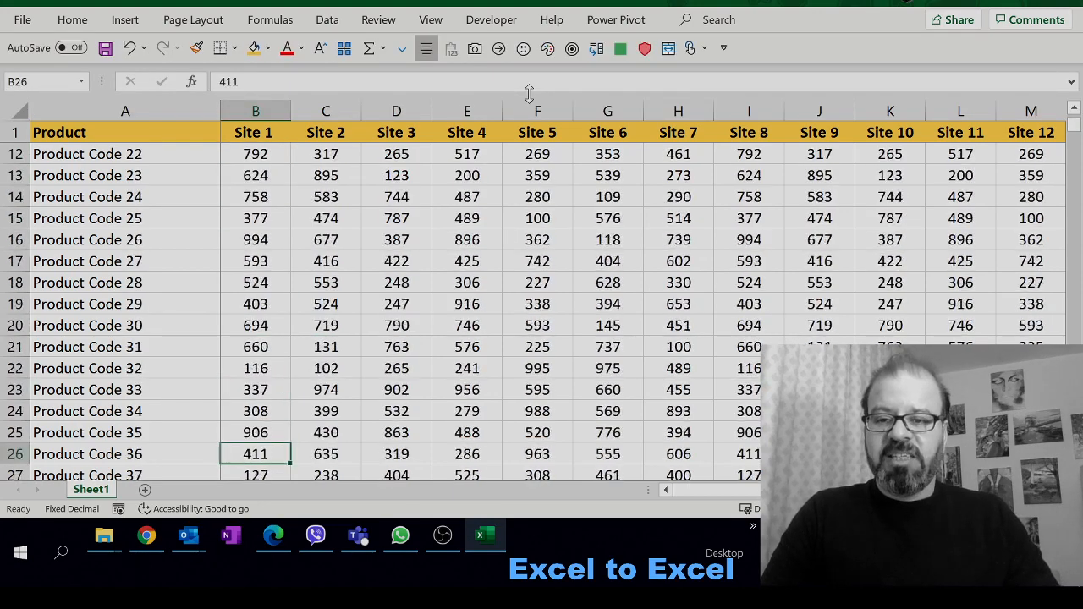
key(Down)
key(Down)
key(Down)
key(Down)
key(Down)
key(Down)
key(Down)
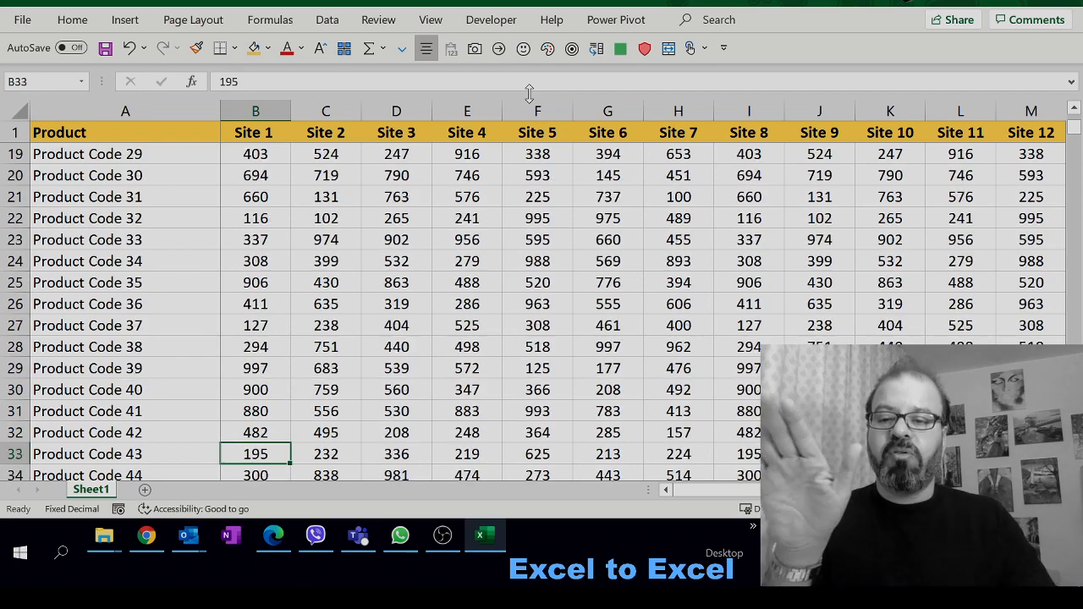
key(Up)
key(Up)
key(Up)
key(Up)
key(Up)
key(Up)
key(Up)
key(Up)
key(Up)
key(Up)
key(Up)
key(Up)
key(Up)
key(Up)
key(Up)
key(Up)
key(Up)
key(Up)
key(Up)
key(Up)
key(Up)
key(Up)
key(Up)
key(Up)
key(Up)
key(Up)
key(Up)
key(Up)
key(Up)
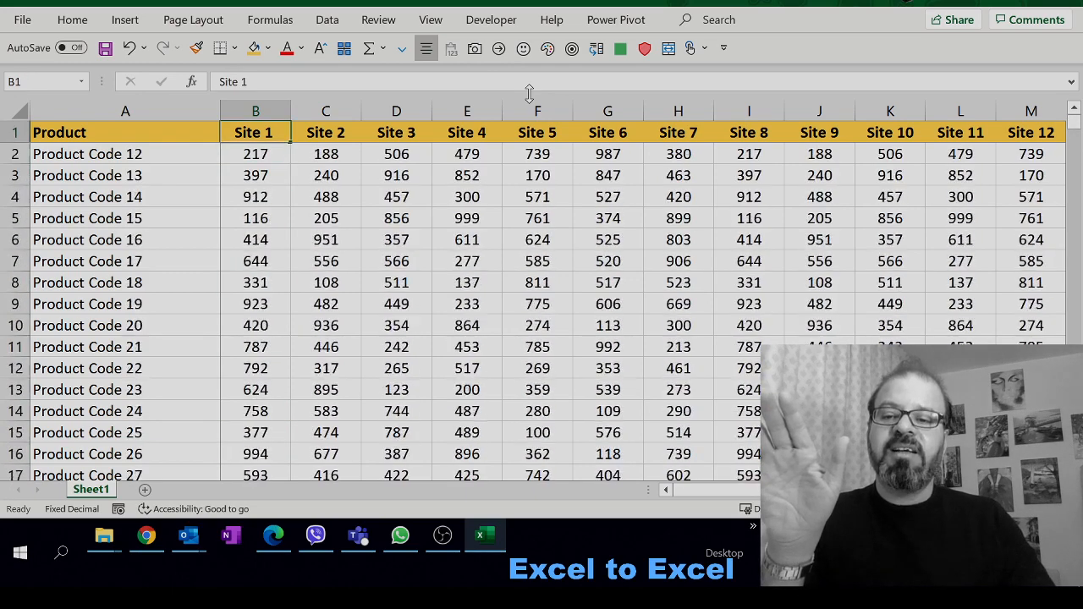
key(Down)
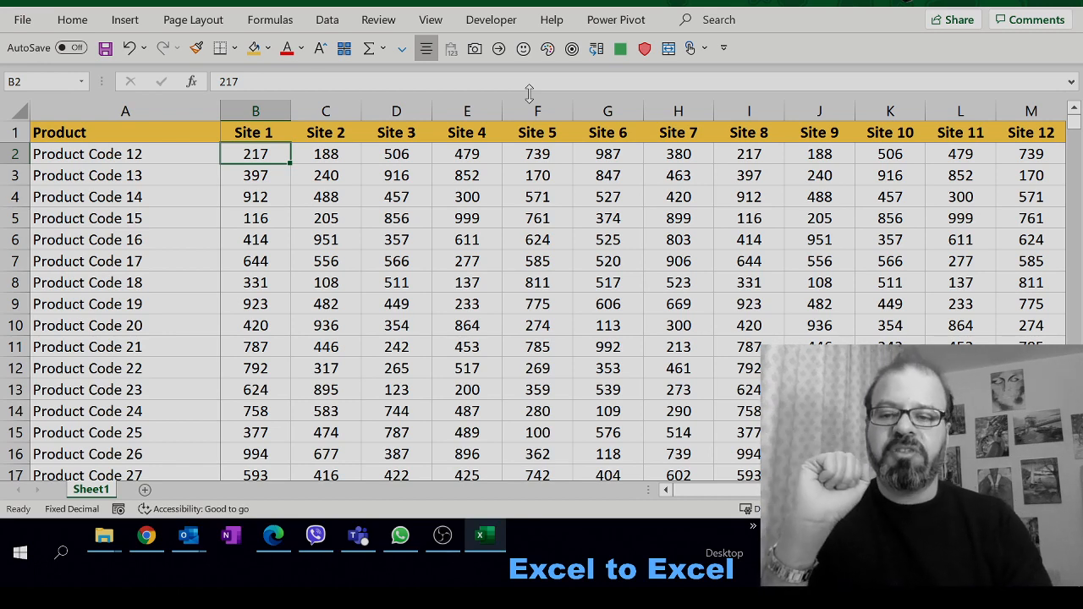
Step: Test the frozen Product column by moving across row 2 past Site 21 to X2 and returning to B2
key(Right)
key(Right)
key(Right)
key(Right)
key(Right)
key(Right)
key(Right)
key(Right)
key(Right)
key(Right)
key(Right)
key(Right)
key(Right)
key(Right)
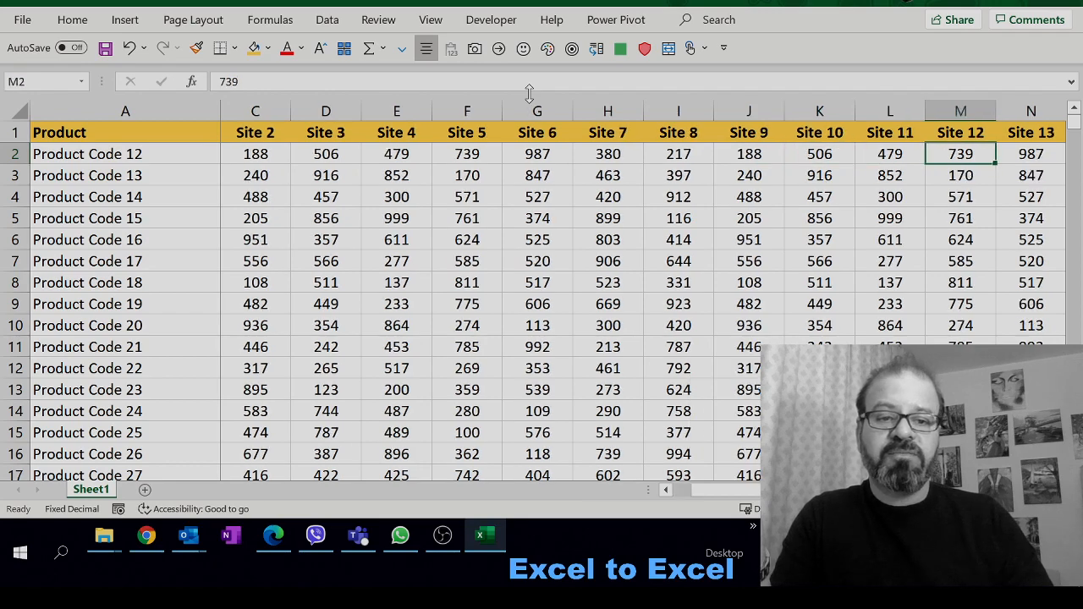
key(Right)
key(Right)
key(Right)
key(Right)
key(Right)
key(Right)
key(Right)
key(Right)
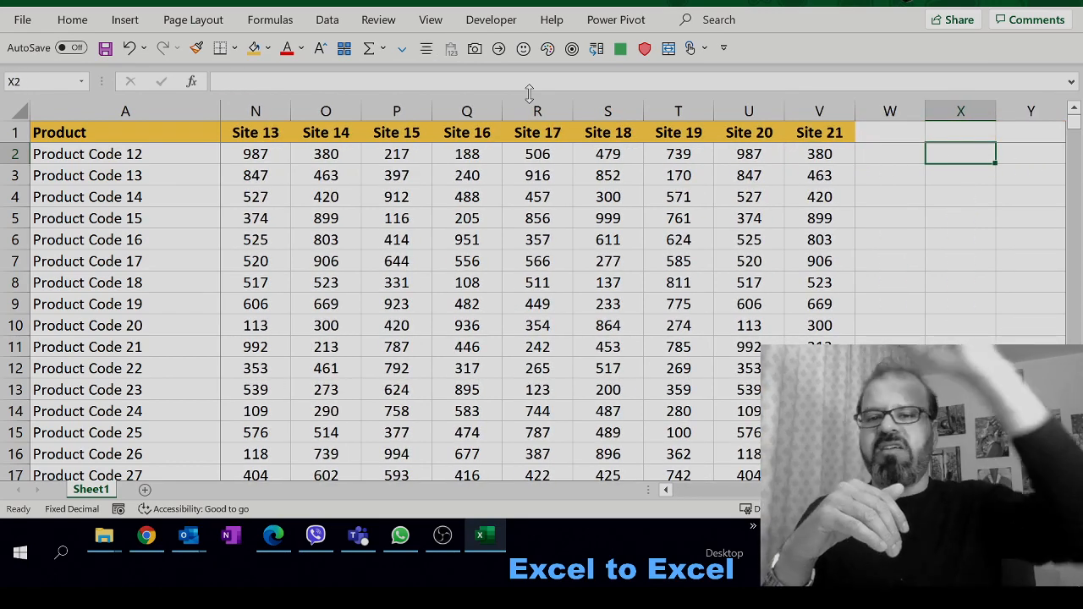
key(ctrl+Left)
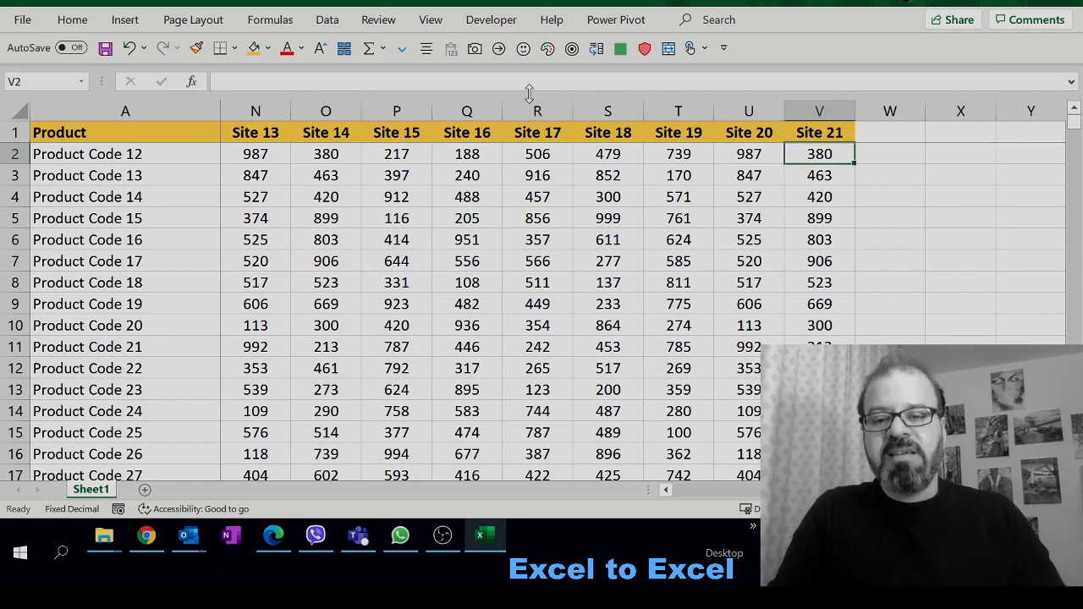
key(ctrl+Left)
key(Up)
key(Down)
key(ctrl+Home)
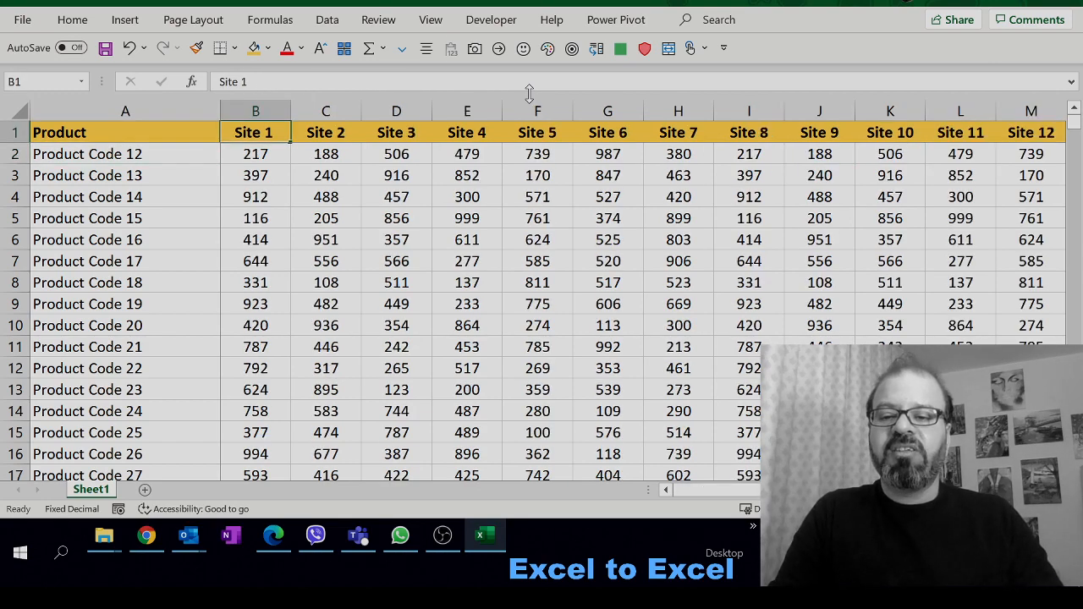
key(Down)
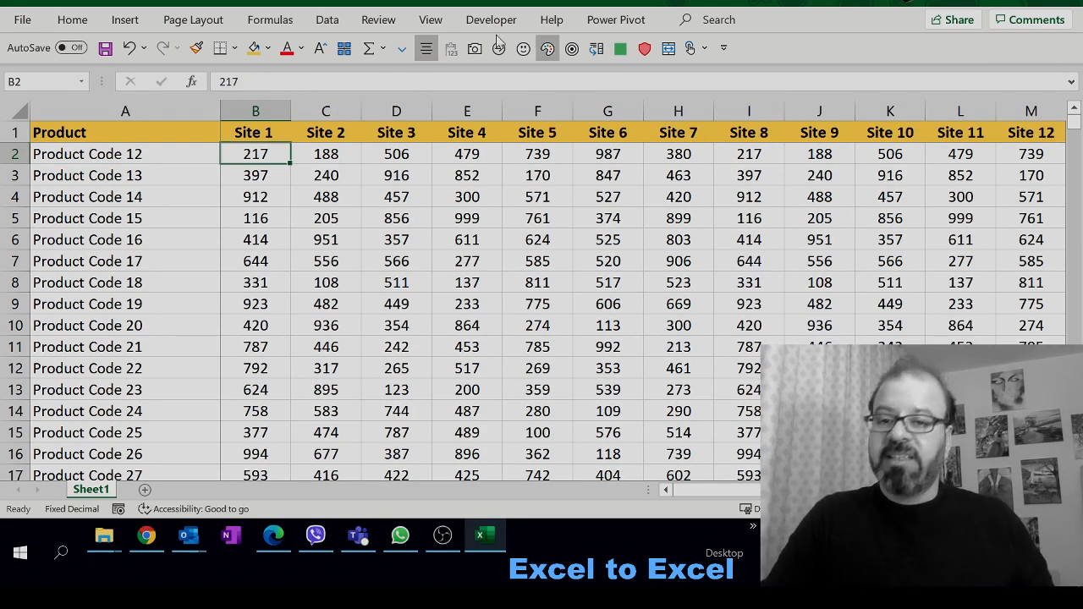
Step: Unfreeze the panes so all rows and columns of the worksheet scroll again
click(430, 19)
click(561, 68)
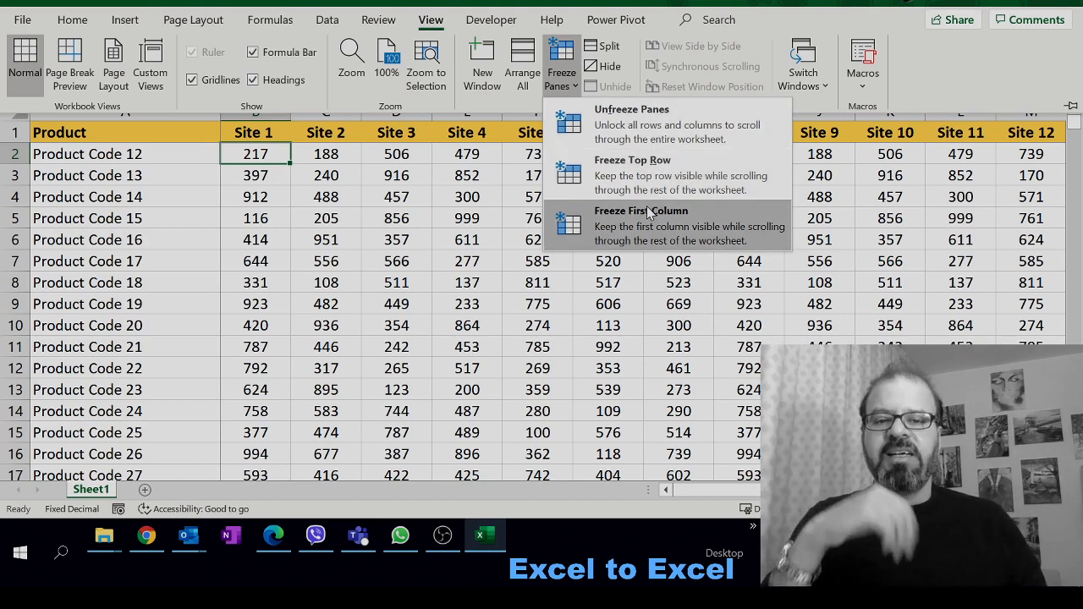
click(654, 133)
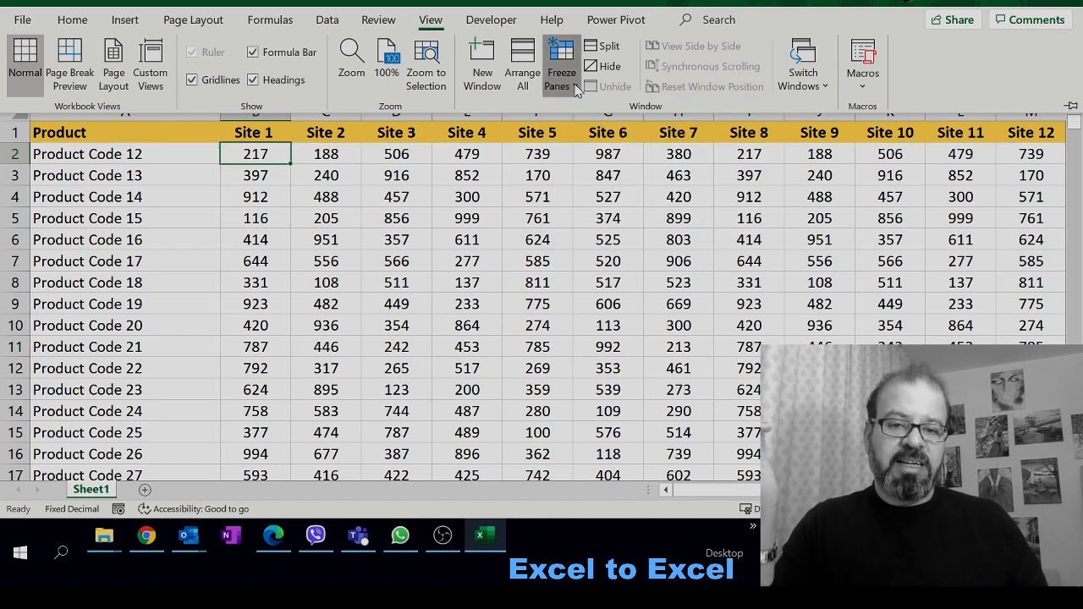
Step: Open the worksheet's freeze options with cell B2 selected
click(567, 82)
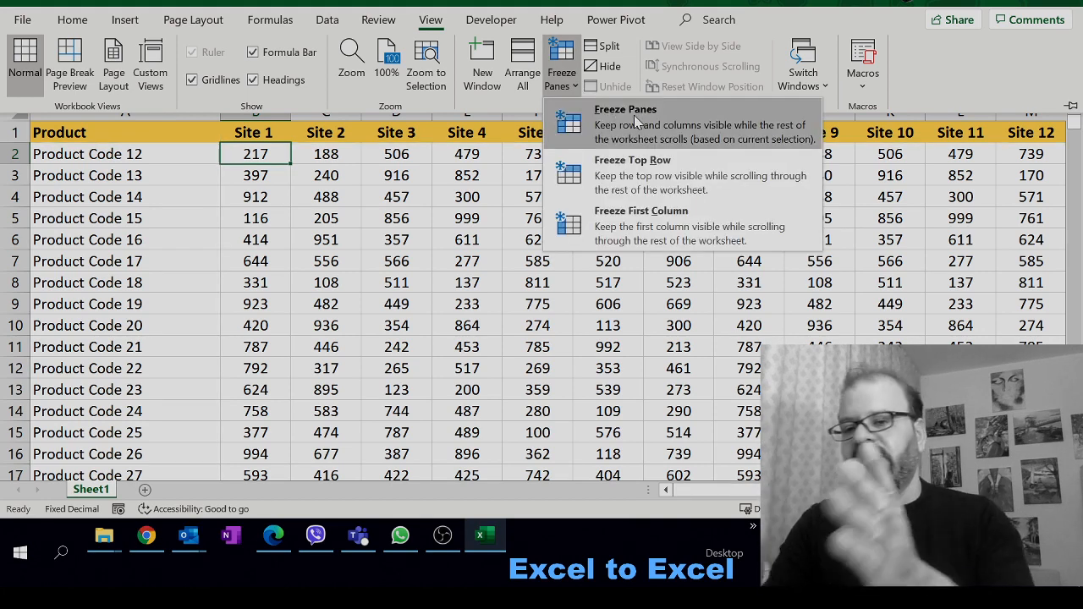